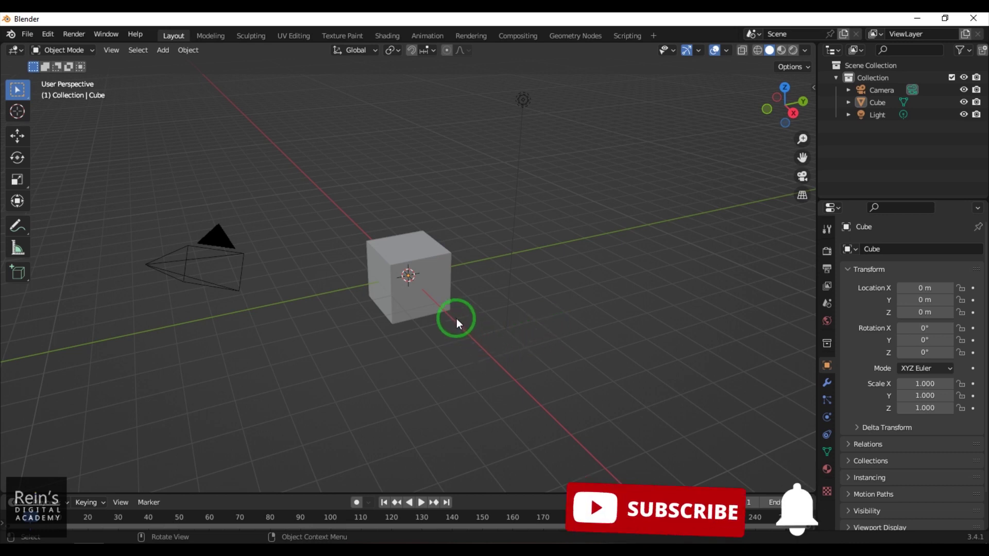
Select the default cube and delete it from the scene
{"action": "left_click", "coordinate": [447, 305]}
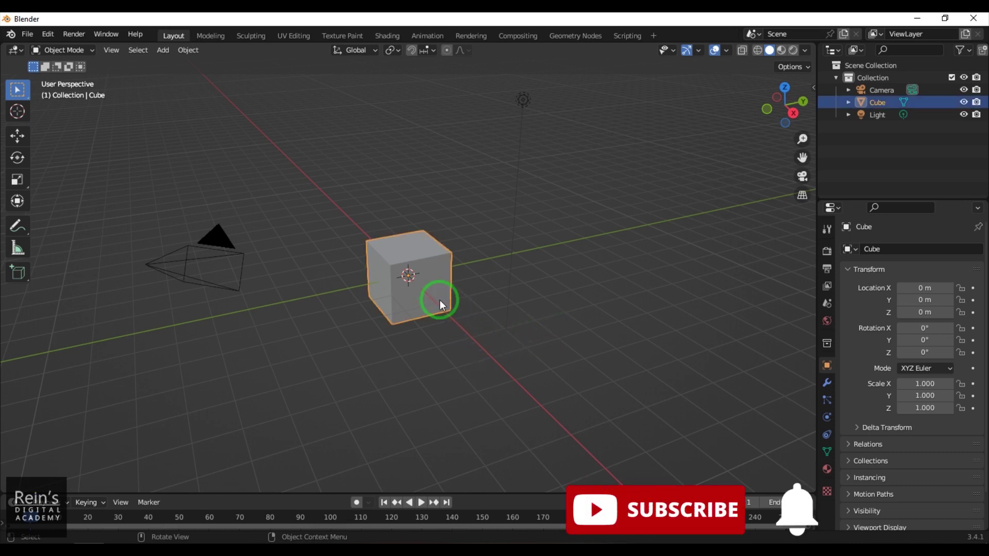
{"action": "left_click", "coordinate": [425, 362]}
{"action": "left_click", "coordinate": [425, 309]}
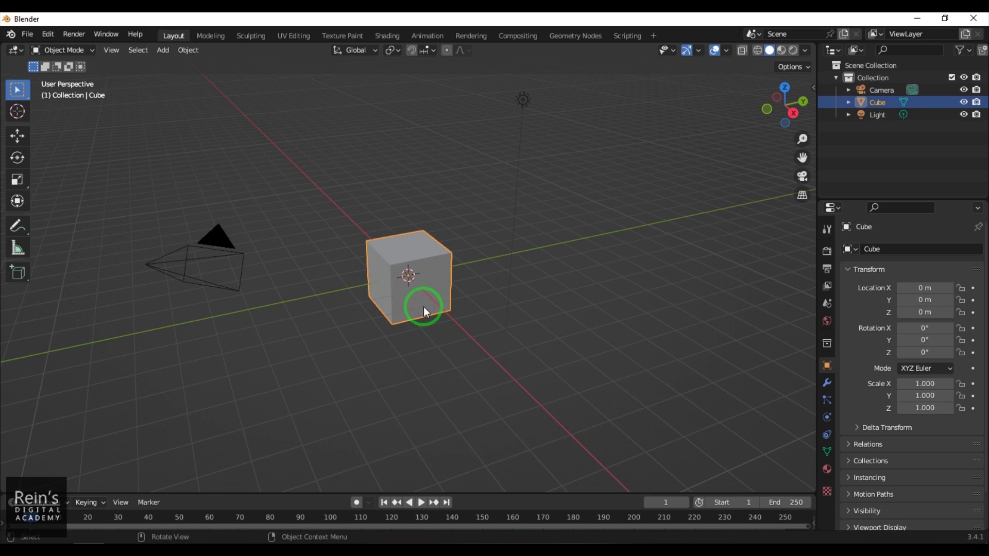
{"action": "key", "text": "Delete"}
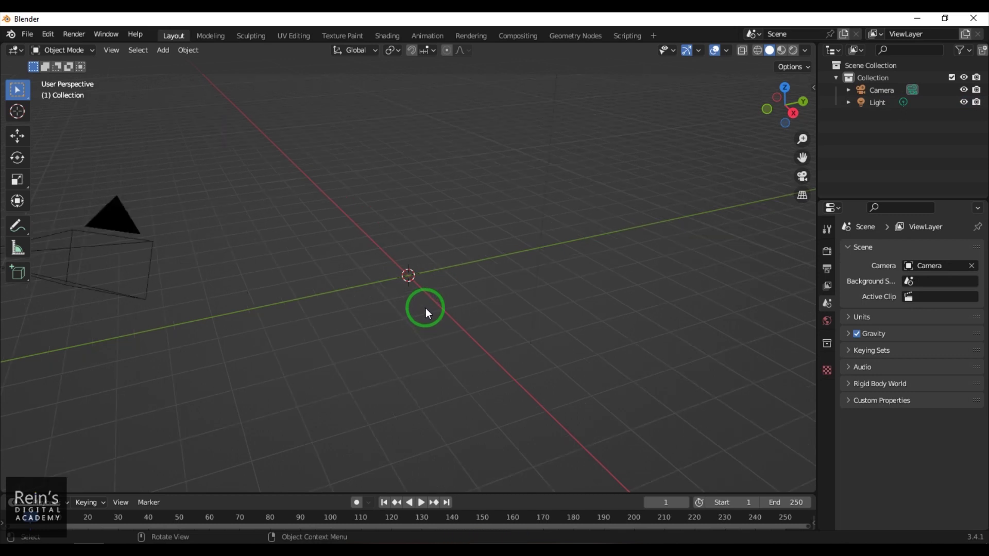
Add a Grid mesh and turn on the wireframe overlay in the viewport
{"action": "key", "text": "shift+a"}
{"action": "mouse_move", "coordinate": [426, 305]}
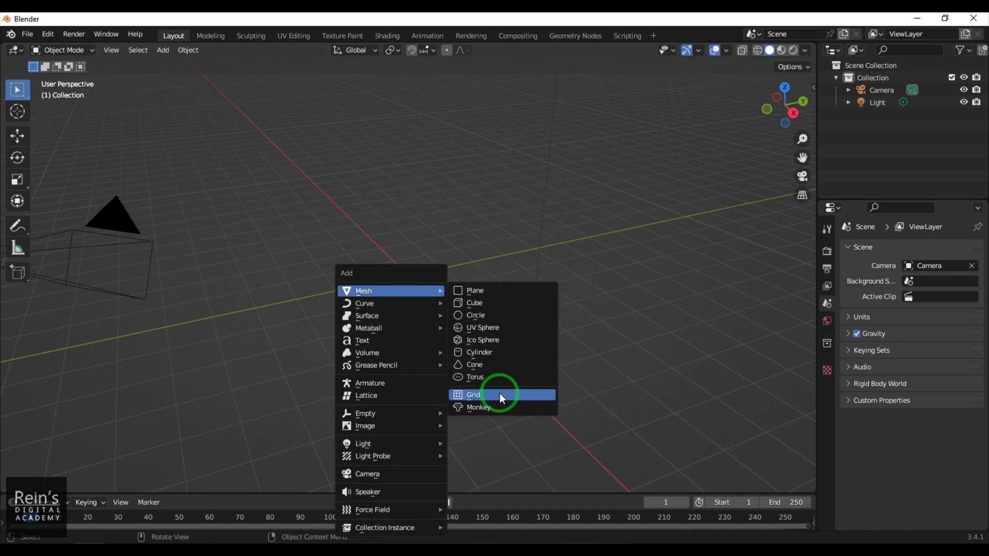
{"action": "left_click", "coordinate": [503, 397]}
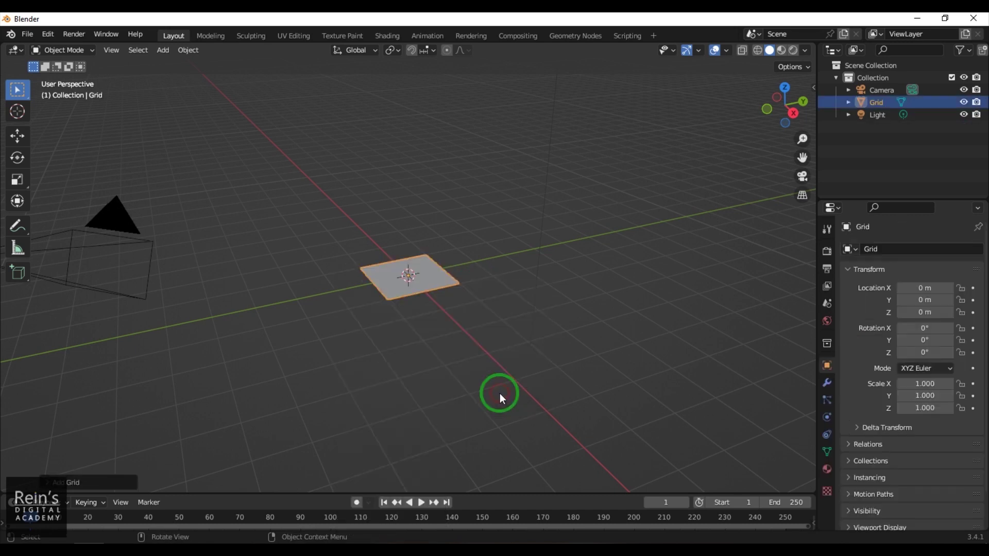
{"action": "left_click", "coordinate": [98, 483]}
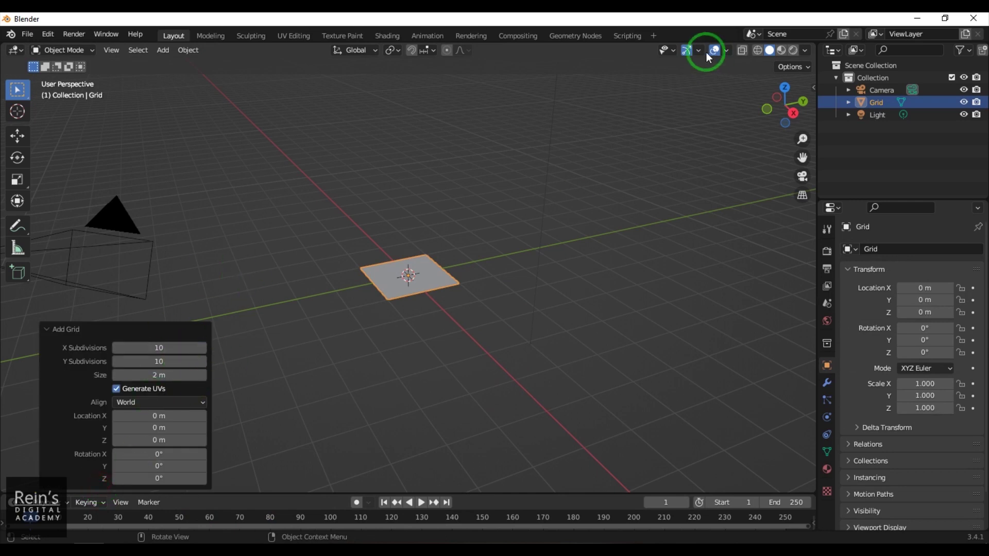
{"action": "left_click", "coordinate": [726, 50]}
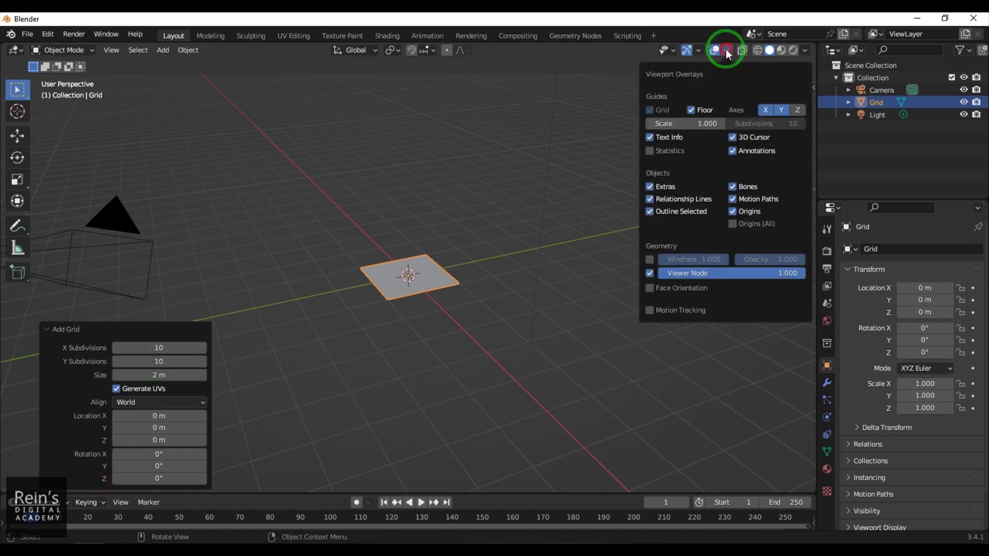
{"action": "left_click", "coordinate": [650, 259]}
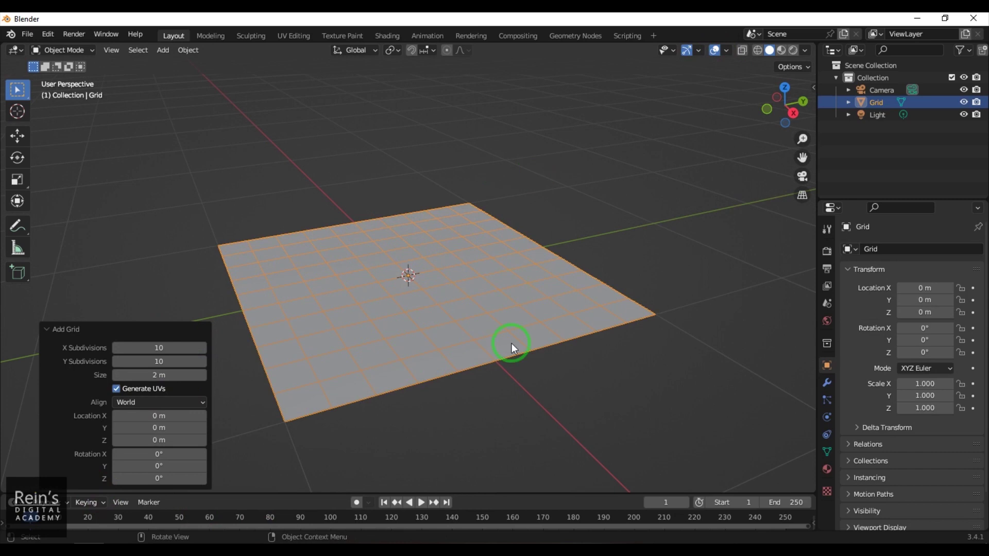
Set the grid's X and Y subdivisions to 6 each
{"action": "left_click", "coordinate": [171, 347]}
{"action": "type", "text": "6"}
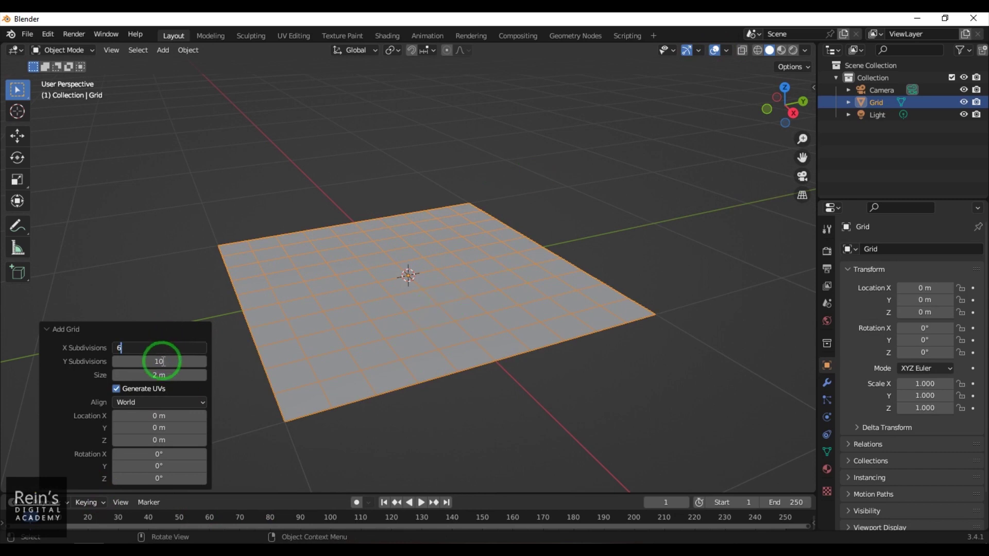
{"action": "left_click", "coordinate": [161, 361]}
{"action": "type", "text": "6"}
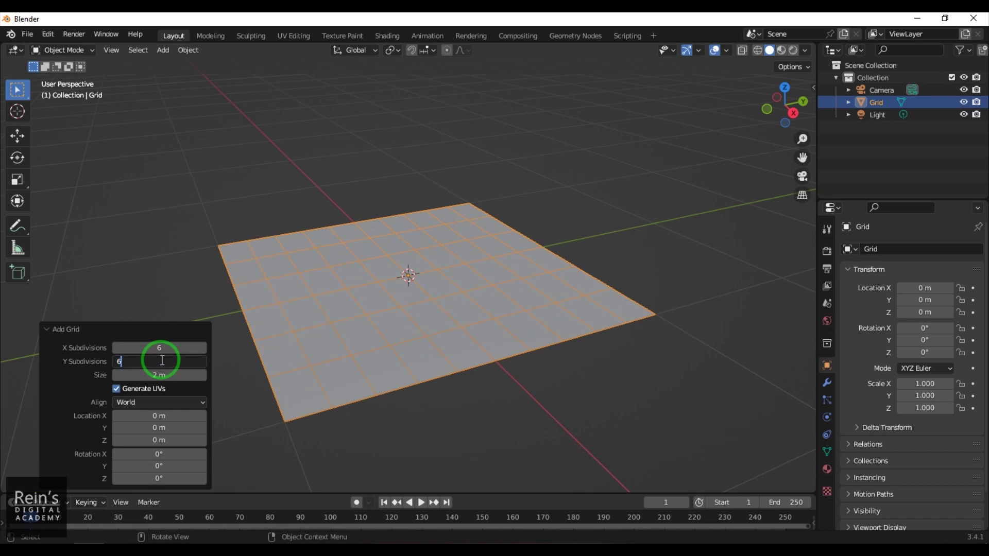
{"action": "key", "text": "Return"}
{"action": "left_click", "coordinate": [453, 464]}
{"action": "middle_click_drag", "start_coordinate": [618, 397], "coordinate": [314, 438]}
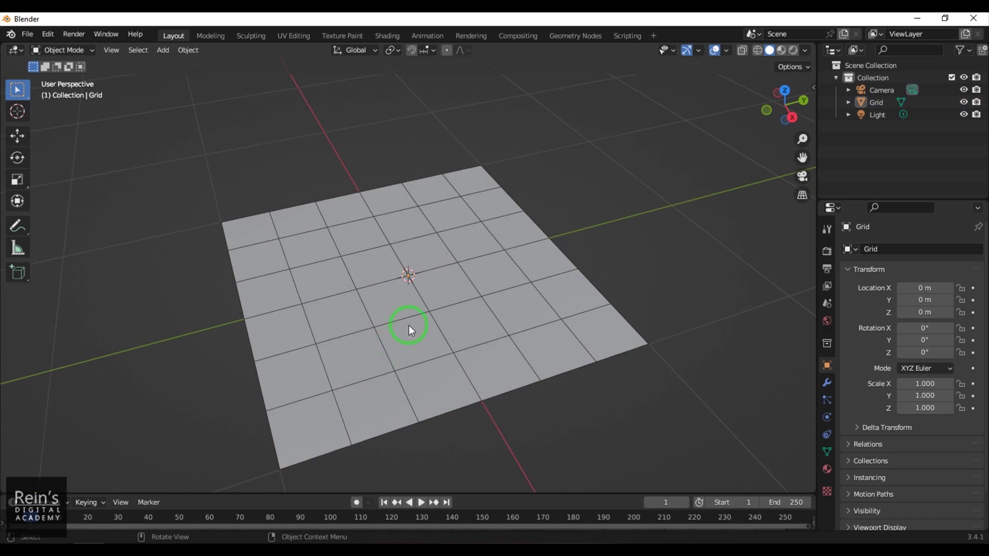
Search the add-ons for 'loop', enable Mesh: LoopTools, and close Preferences
{"action": "left_click", "coordinate": [47, 35]}
{"action": "left_click", "coordinate": [105, 209]}
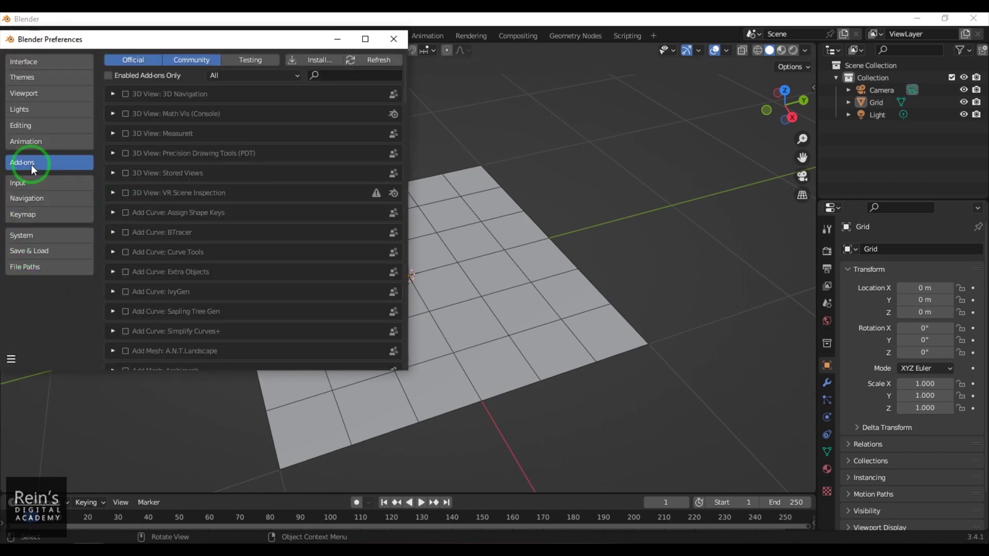
{"action": "left_click", "coordinate": [334, 75]}
{"action": "type", "text": "lopp"}
{"action": "key", "text": "BackSpace"}
{"action": "key", "text": "BackSpace"}
{"action": "type", "text": "op"}
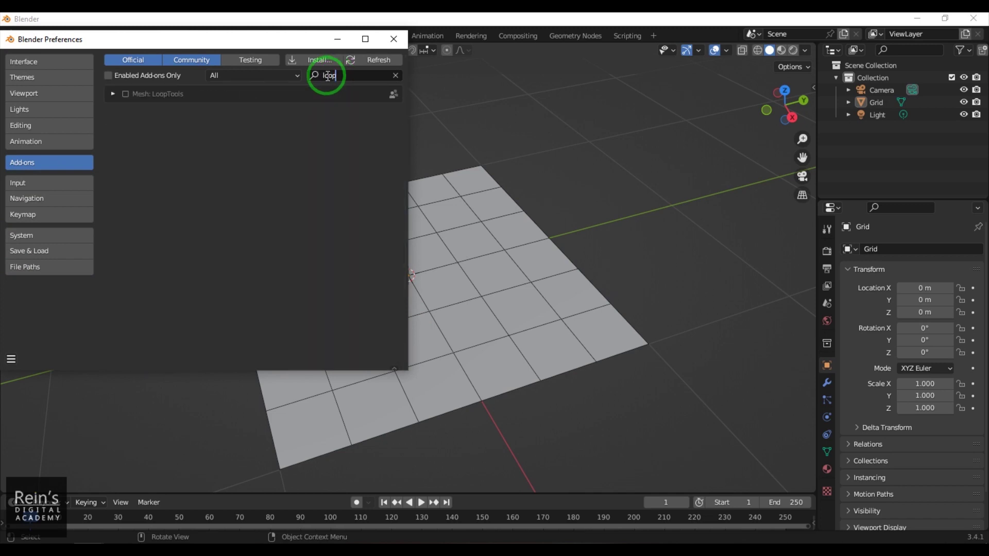
{"action": "left_click", "coordinate": [126, 95]}
{"action": "left_click", "coordinate": [125, 95]}
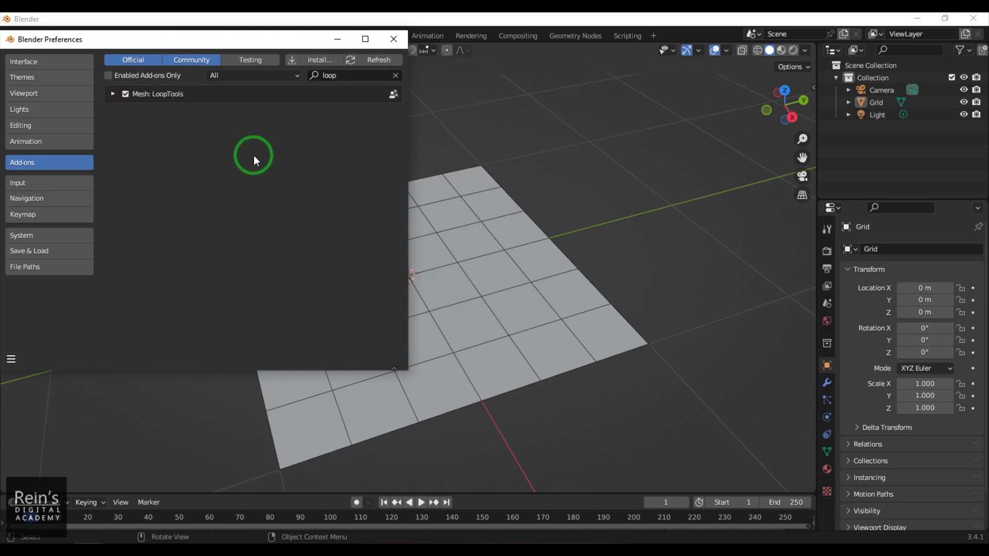
{"action": "left_click", "coordinate": [394, 39]}
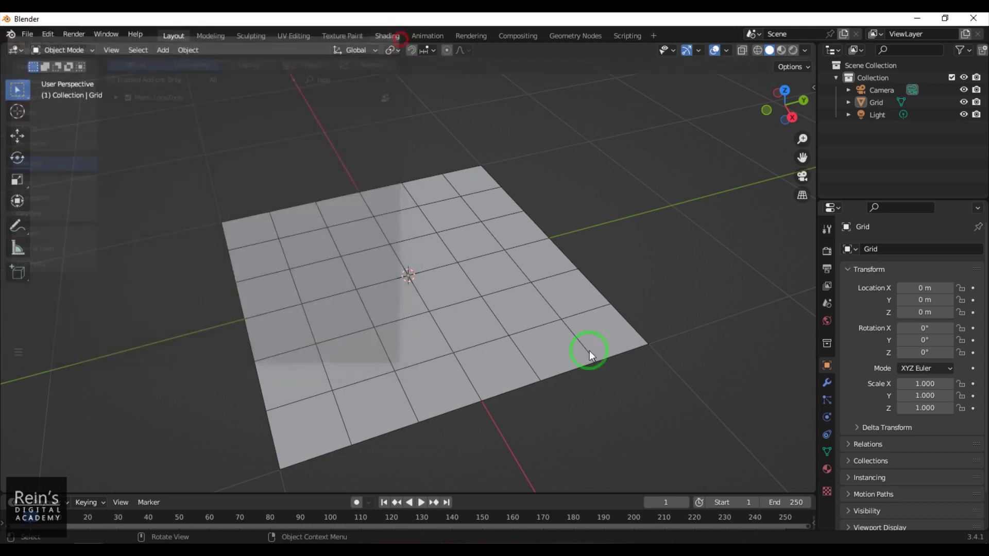
Select the grid and enter Edit Mode with Tab
{"action": "left_click", "coordinate": [526, 305]}
{"action": "middle_click_drag", "start_coordinate": [579, 419], "coordinate": [605, 400]}
{"action": "left_click", "coordinate": [573, 404]}
{"action": "left_click", "coordinate": [481, 342]}
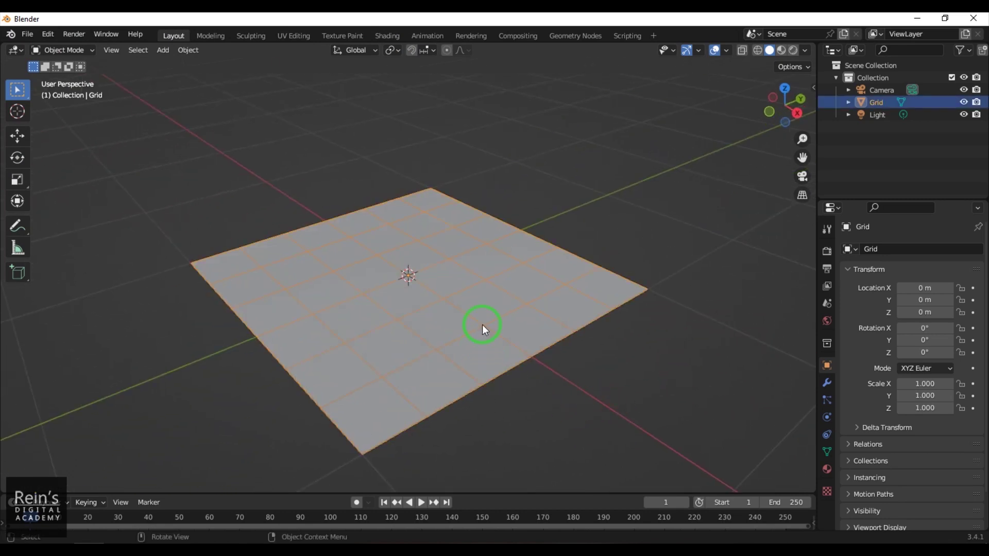
{"action": "key", "text": "Tab"}
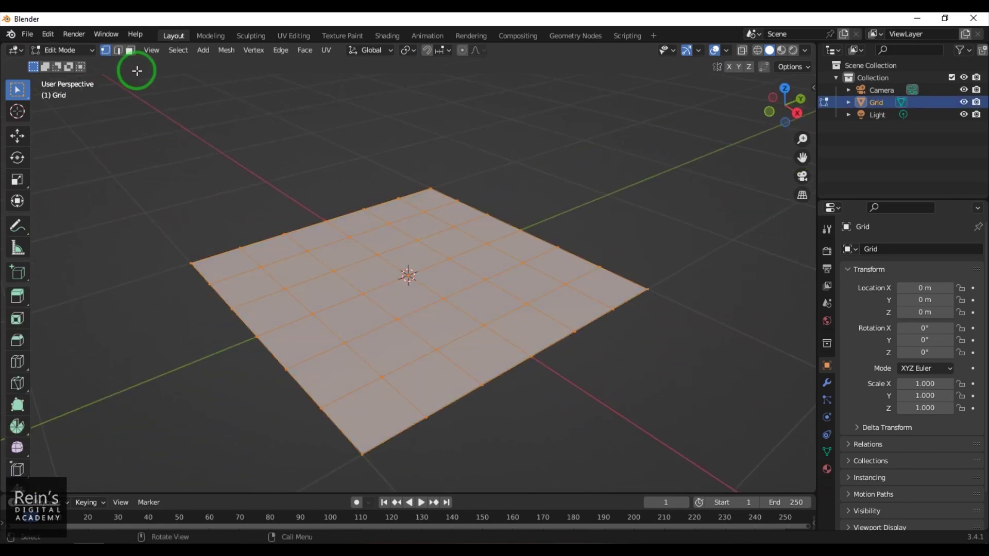
Switch to face select mode and pick the central block of faces
{"action": "left_click", "coordinate": [420, 326]}
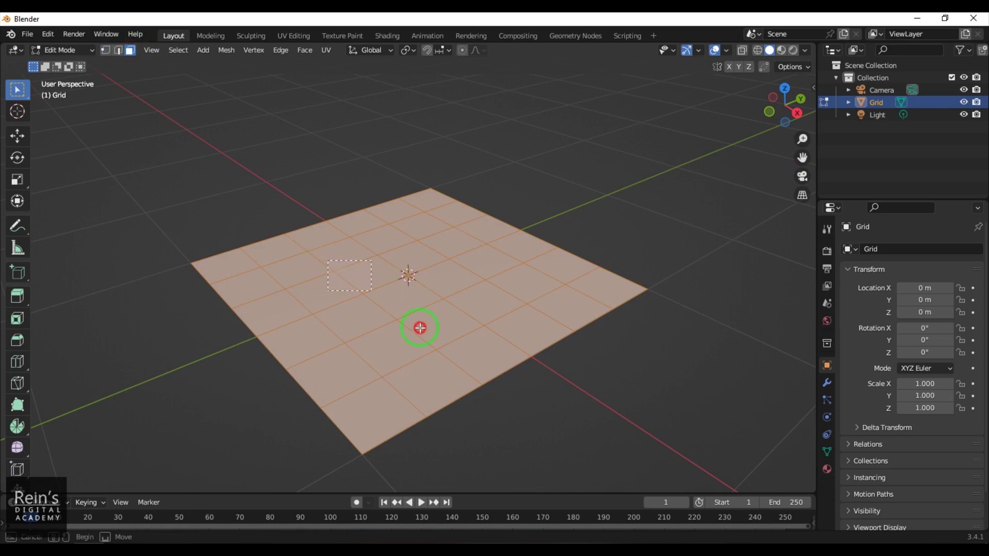
{"action": "left_click", "coordinate": [477, 299], "text": "shift"}
{"action": "left_click", "coordinate": [519, 281], "text": "shift"}
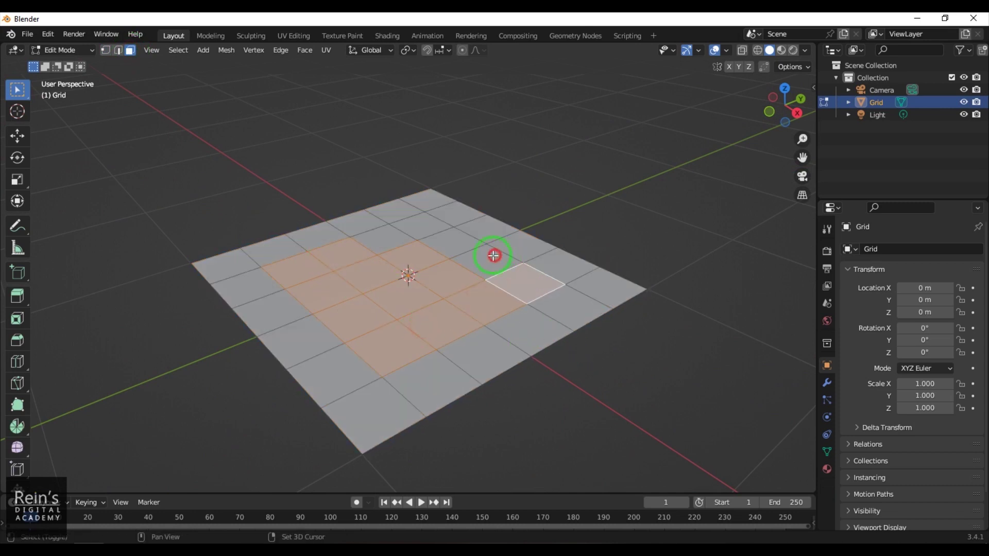
{"action": "left_click", "coordinate": [453, 244], "text": "shift"}
{"action": "left_click", "coordinate": [400, 236], "text": "shift"}
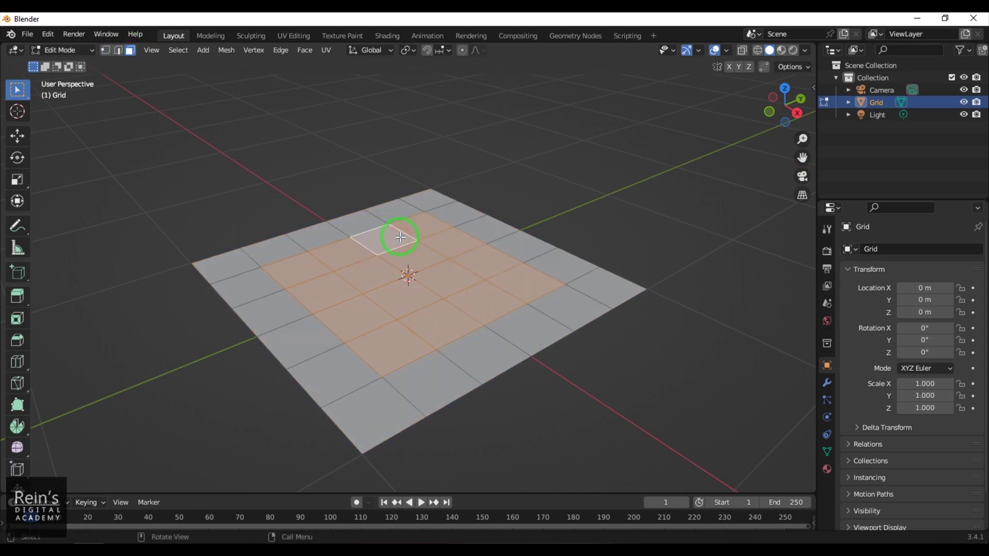
Apply LoopTools Circle to the selected faces, trying a custom radius then keeping best fit
{"action": "right_click", "coordinate": [400, 237]}
{"action": "mouse_move", "coordinate": [377, 223]}
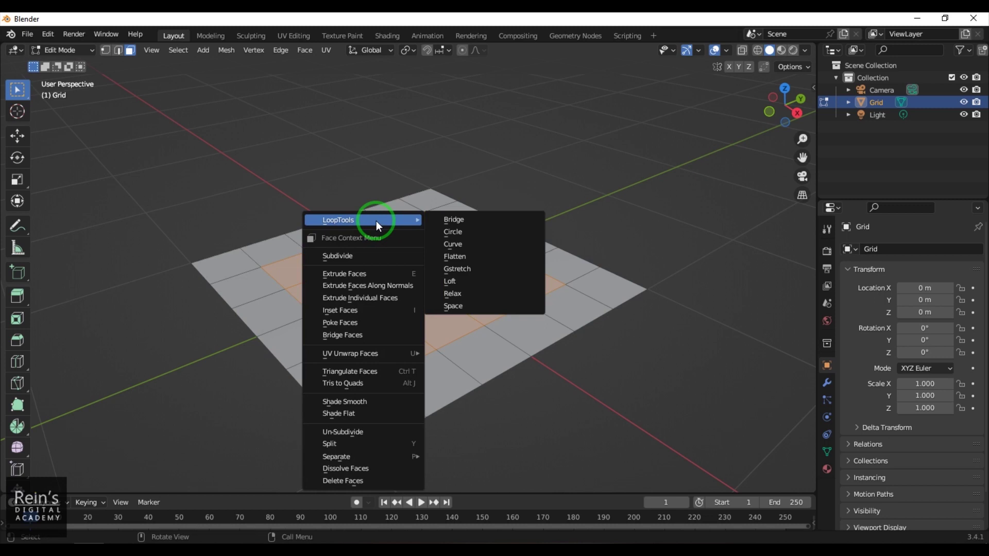
{"action": "left_click", "coordinate": [475, 231]}
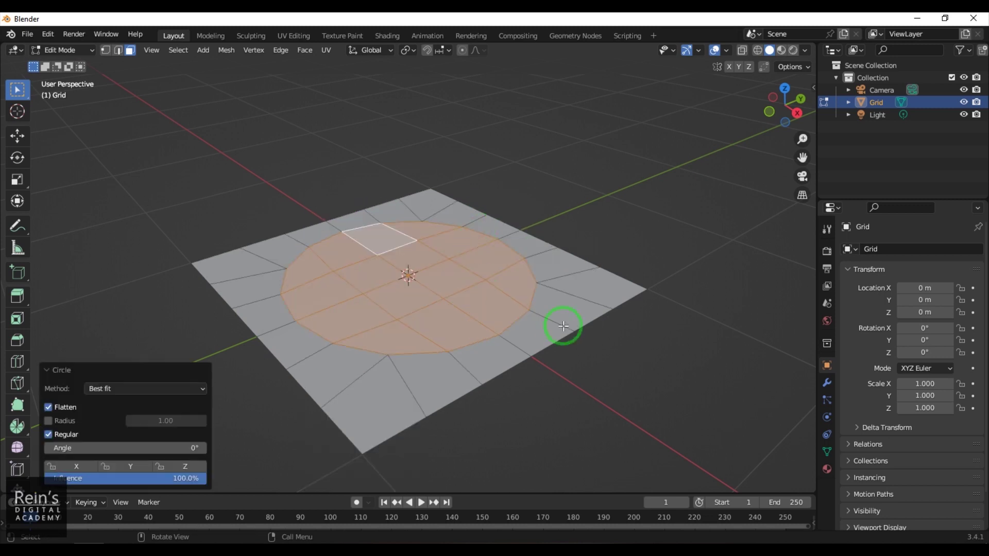
{"action": "middle_click_drag", "start_coordinate": [649, 415], "coordinate": [601, 431]}
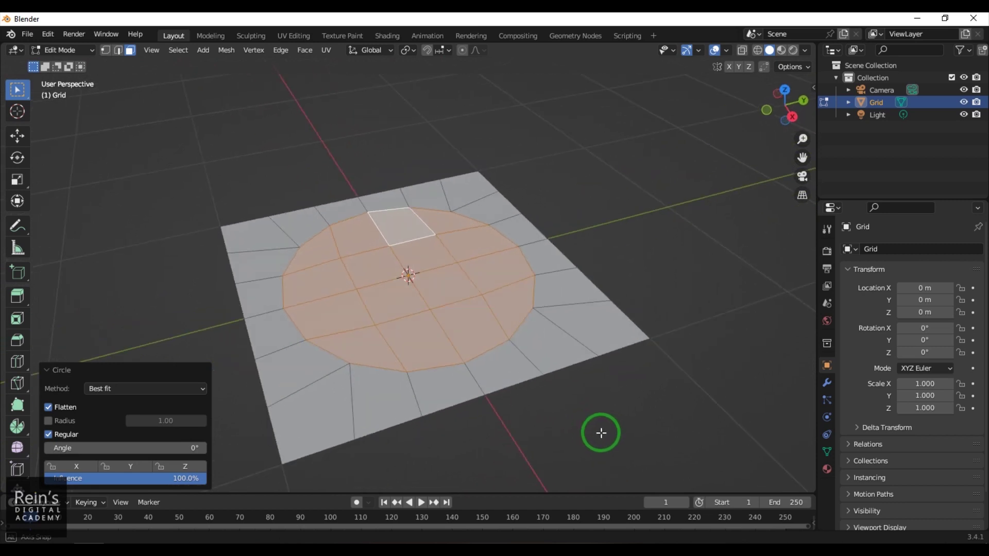
{"action": "left_click", "coordinate": [48, 421]}
{"action": "mouse_move", "coordinate": [150, 421]}
{"action": "left_mouse_down"}
{"action": "mouse_move", "coordinate": [136, 425]}
{"action": "mouse_move", "coordinate": [156, 425]}
{"action": "left_mouse_up"}
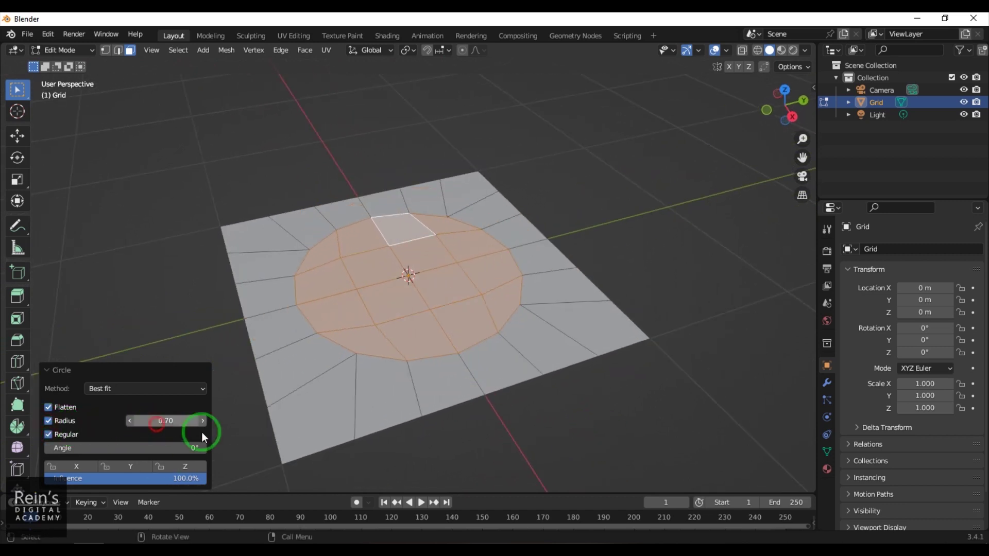
{"action": "left_click", "coordinate": [49, 421]}
{"action": "middle_click_drag", "start_coordinate": [545, 424], "coordinate": [574, 404]}
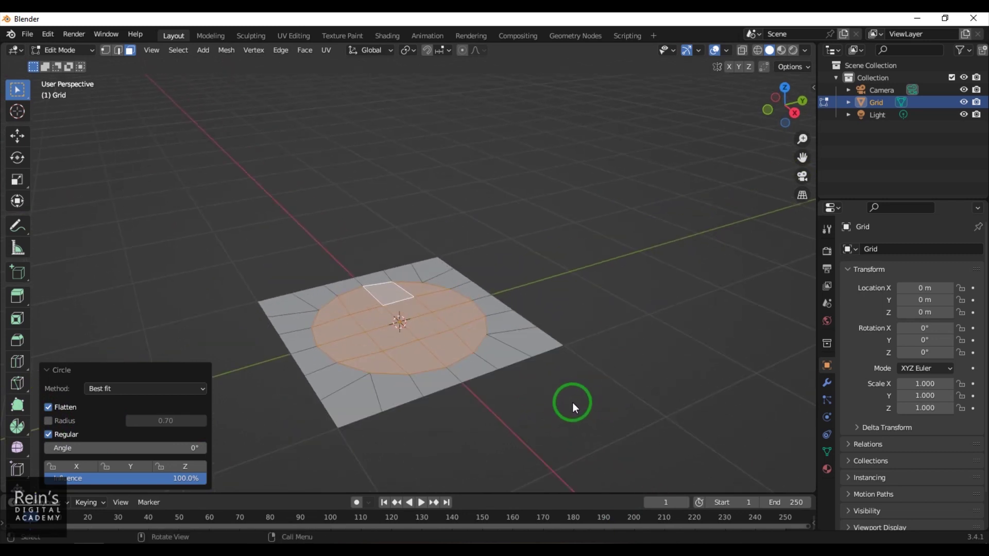
Extrude the circle face upward by 1.614 m
{"action": "key", "text": "g"}
{"action": "key", "text": "z"}
{"action": "key", "text": "z"}
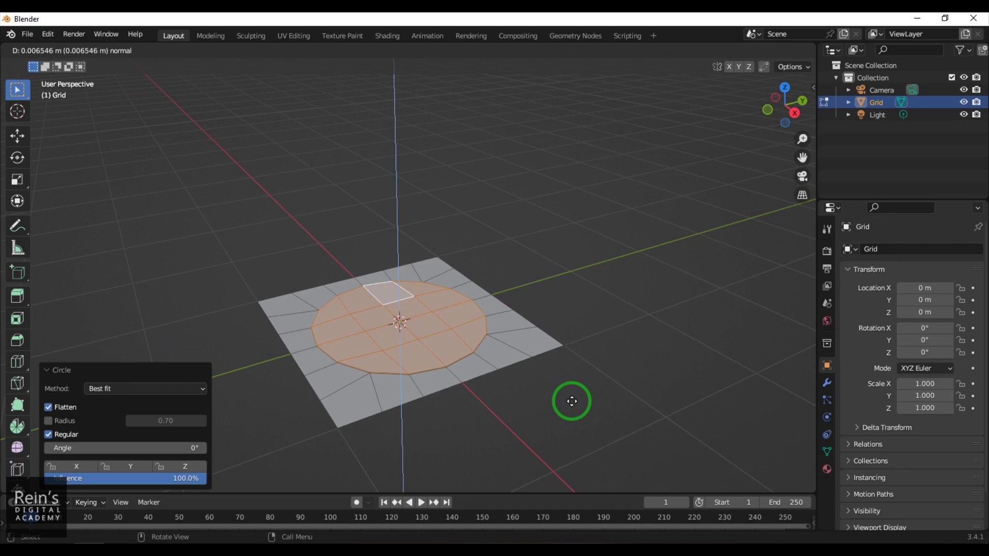
{"action": "key", "text": "z"}
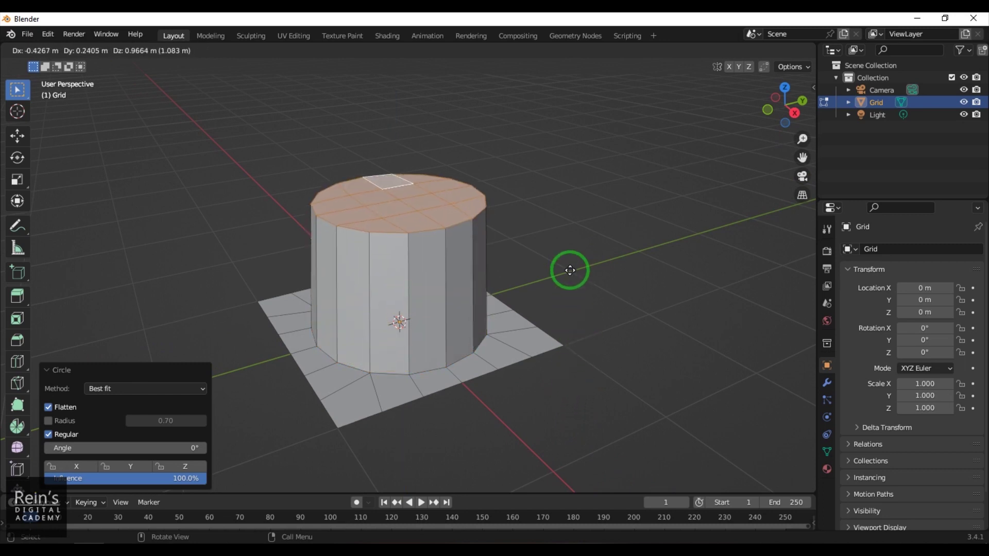
{"action": "left_click", "coordinate": [559, 202]}
{"action": "key", "text": "ctrl+z"}
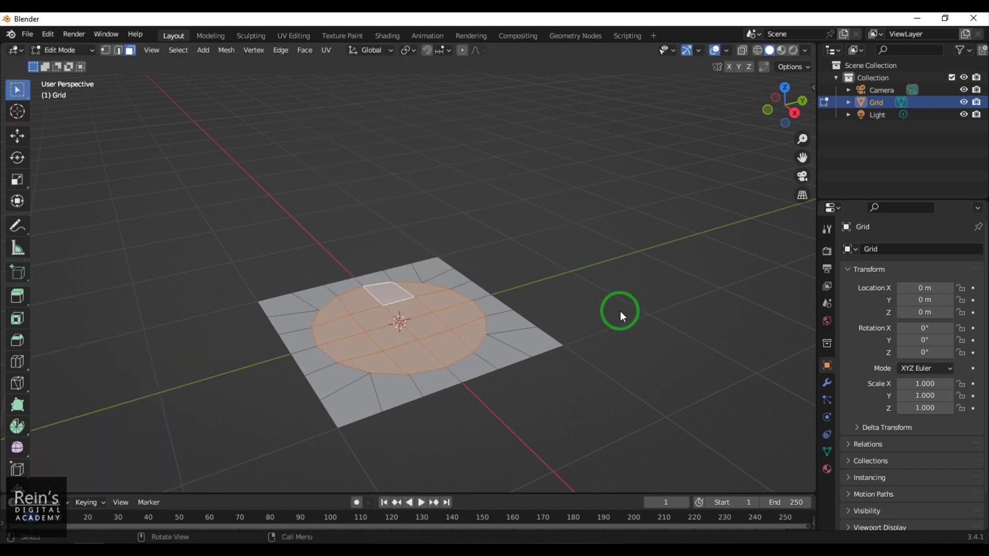
{"action": "key", "text": "e"}
{"action": "key", "text": "z"}
{"action": "key", "text": "z"}
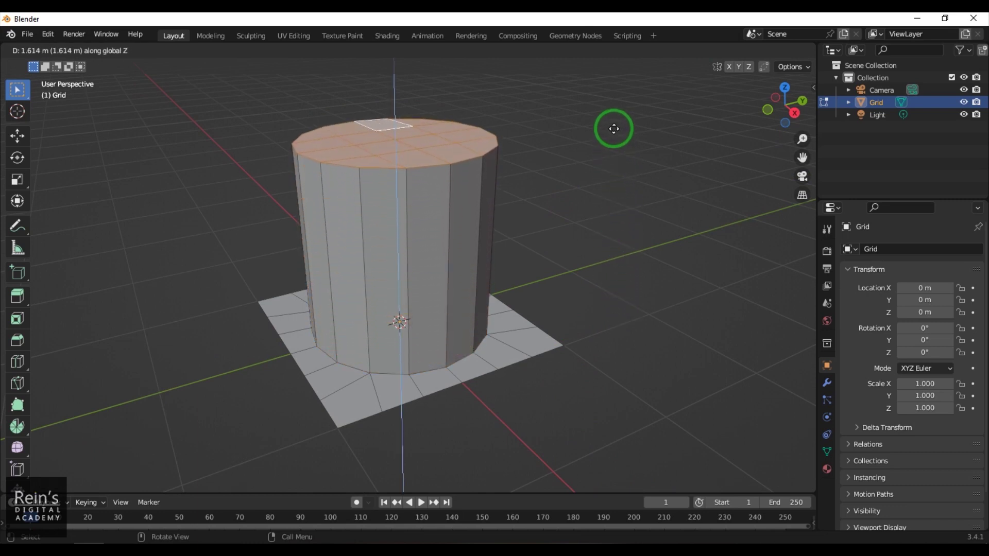
{"action": "left_click", "coordinate": [614, 128]}
Scale the top face down twice to taper it into a cone
{"action": "key", "text": "s"}
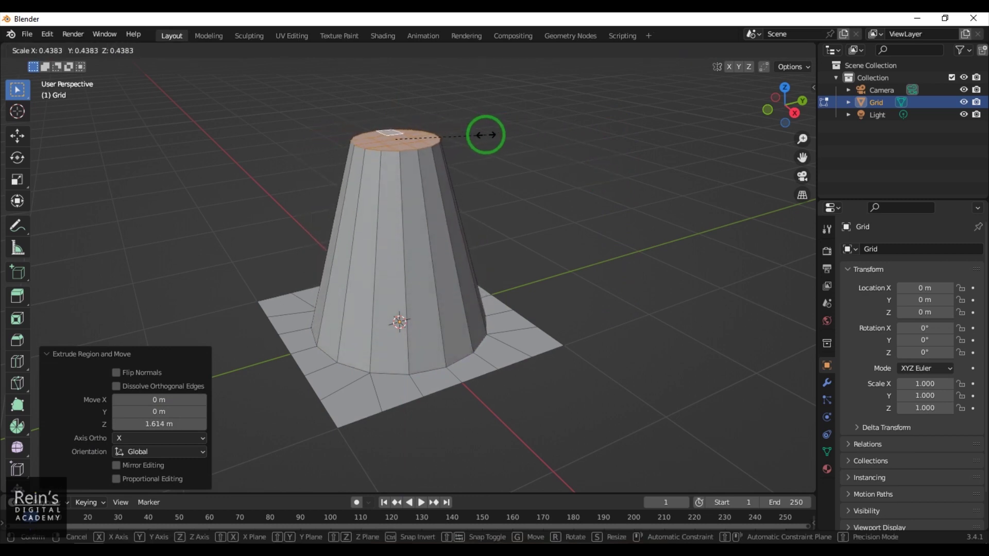
{"action": "left_click", "coordinate": [484, 135]}
{"action": "left_click", "coordinate": [608, 219]}
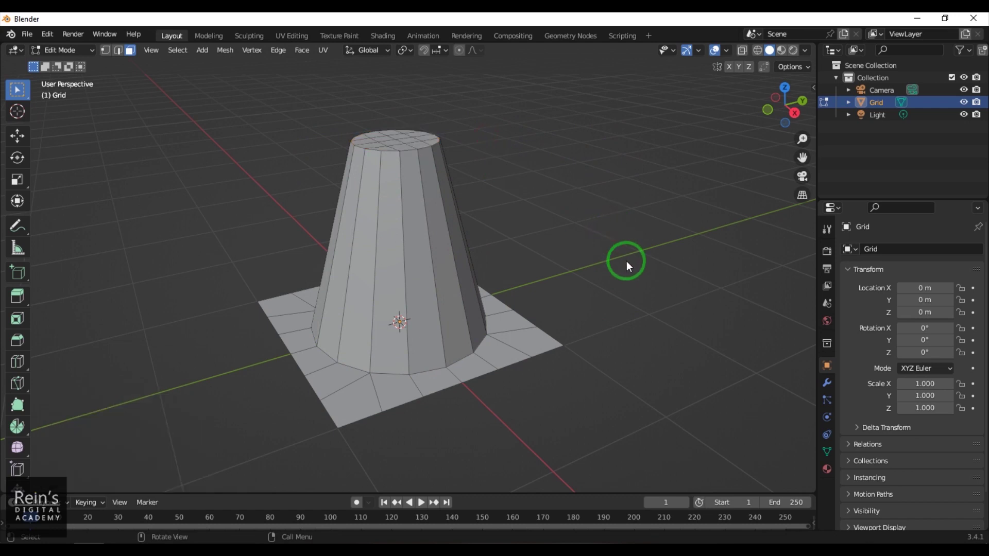
{"action": "mouse_move", "coordinate": [643, 337]}
{"action": "middle_mouse_down"}
{"action": "mouse_move", "coordinate": [754, 345]}
{"action": "mouse_move", "coordinate": [585, 329]}
{"action": "mouse_move", "coordinate": [638, 330]}
{"action": "middle_mouse_up"}
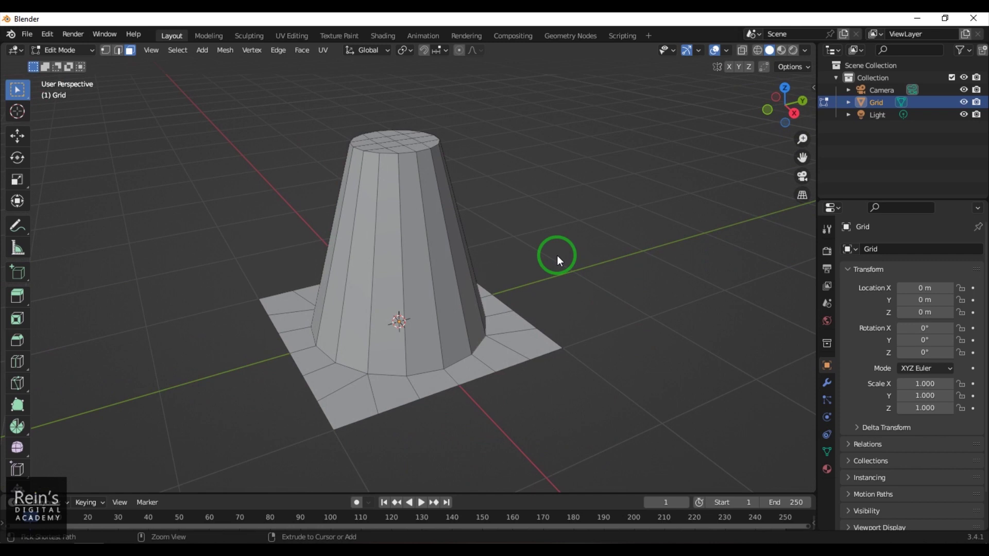
{"action": "key", "text": "ctrl+z"}
{"action": "key", "text": "s"}
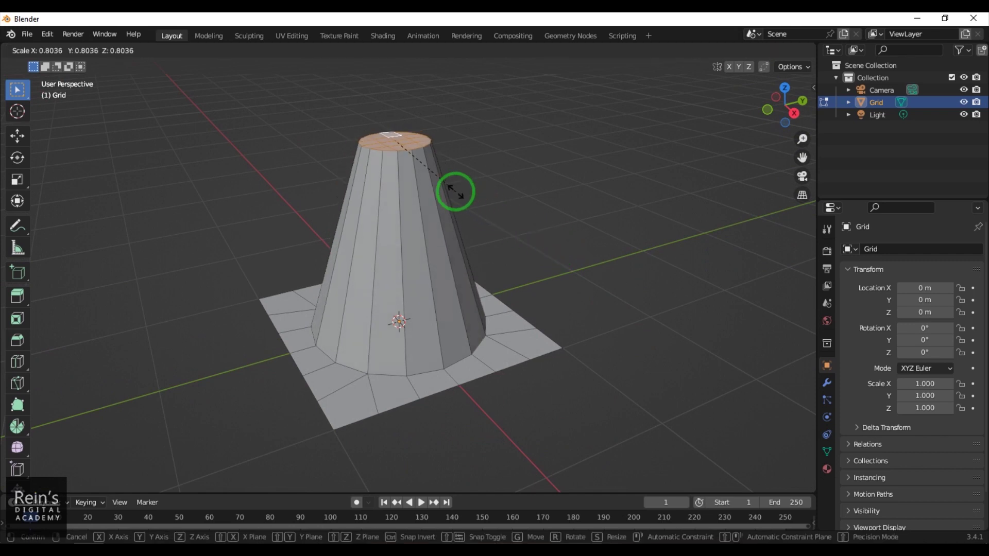
{"action": "left_click", "coordinate": [439, 186]}
{"action": "left_click", "coordinate": [593, 190]}
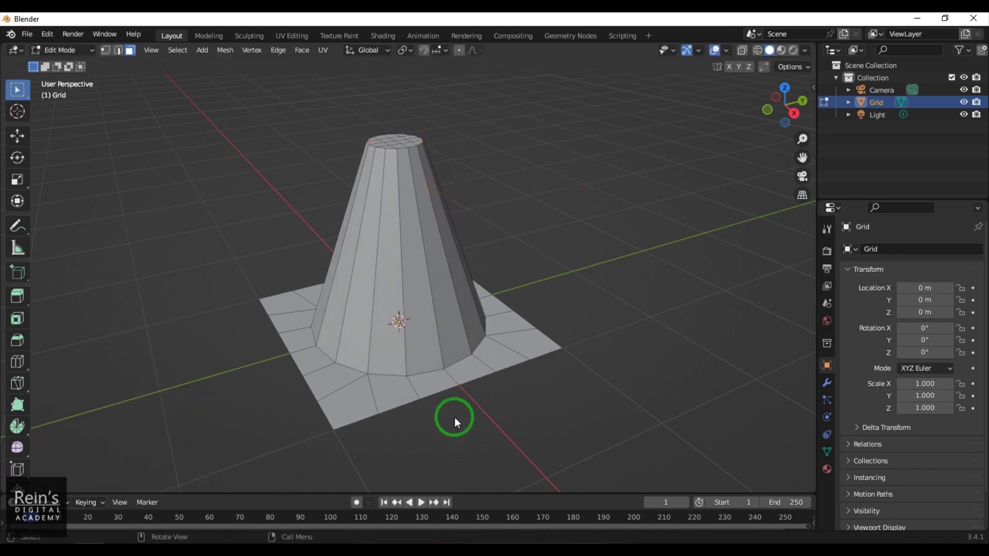
{"action": "scroll", "coordinate": [455, 418], "scroll_direction": "up", "scroll_amount": 2}
In edge select mode, select the edge loop at the cone's base
{"action": "key", "text": "2"}
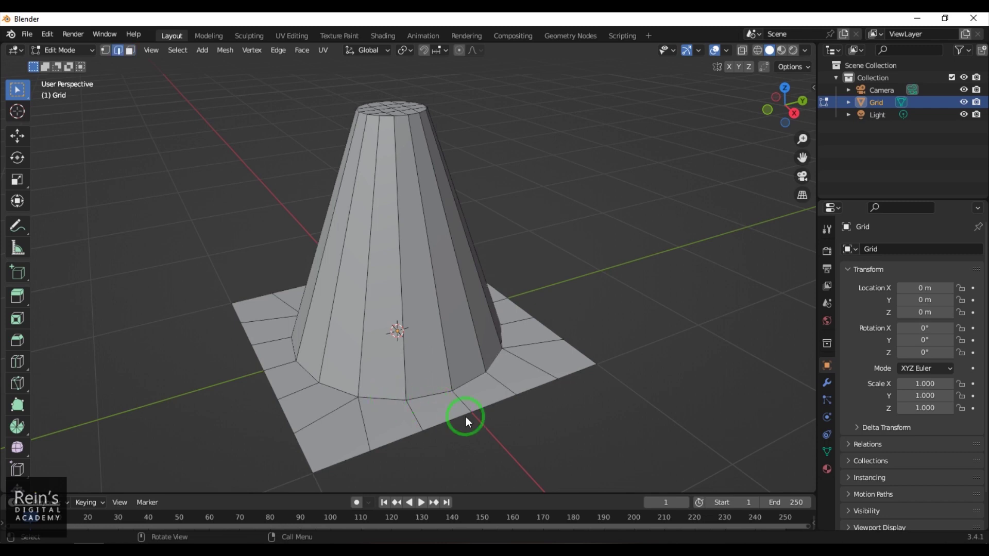
{"action": "scroll", "coordinate": [379, 429], "scroll_direction": "up", "scroll_amount": 1}
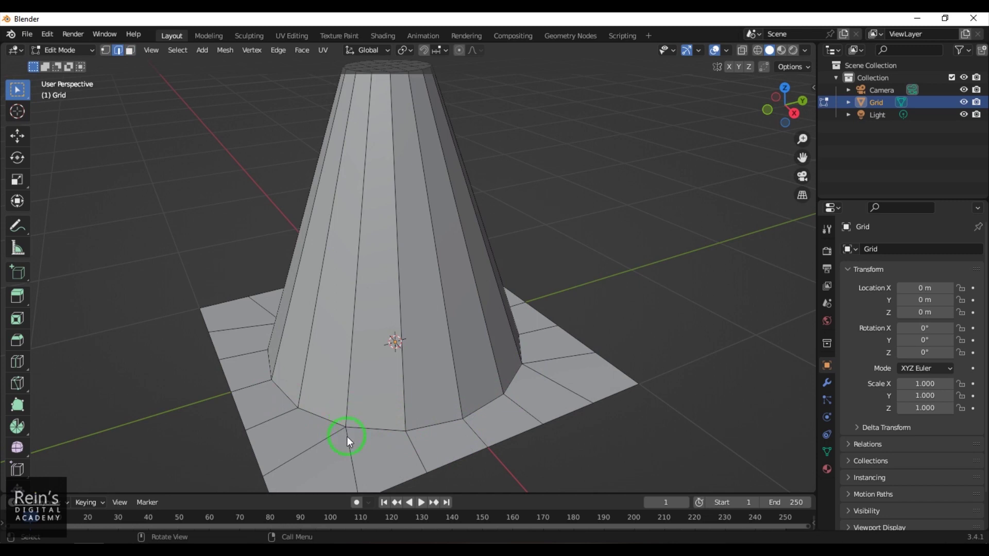
{"action": "key", "text": "alt"}
{"action": "left_click", "coordinate": [367, 429], "text": "alt"}
{"action": "left_click", "coordinate": [605, 467]}
{"action": "left_click", "coordinate": [540, 461]}
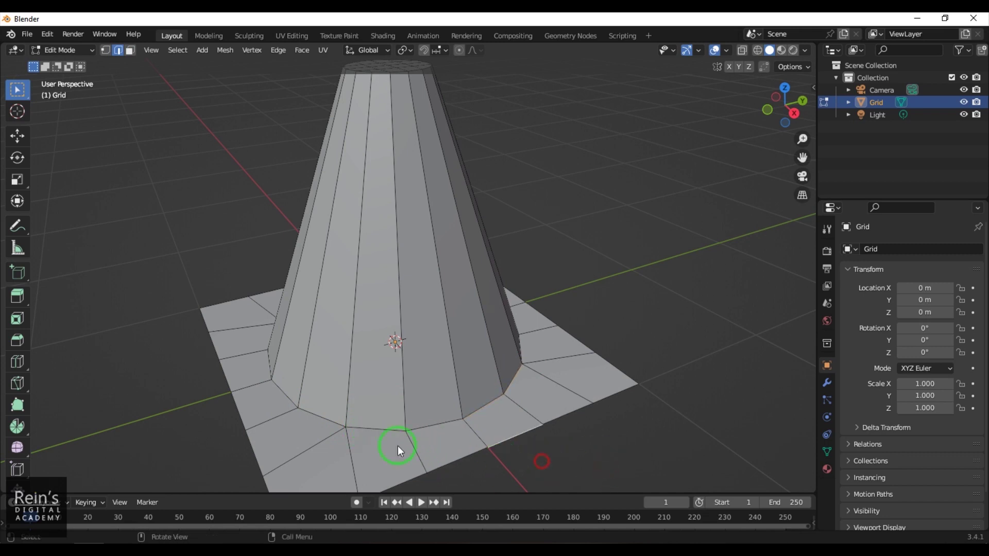
{"action": "left_click", "coordinate": [375, 428], "text": "alt"}
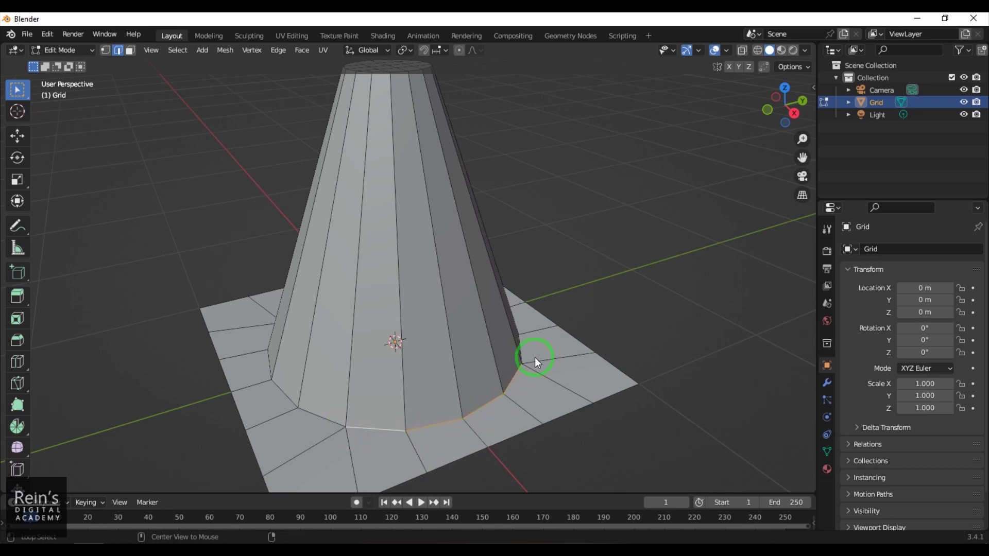
{"action": "middle_click_drag", "start_coordinate": [575, 430], "coordinate": [463, 421]}
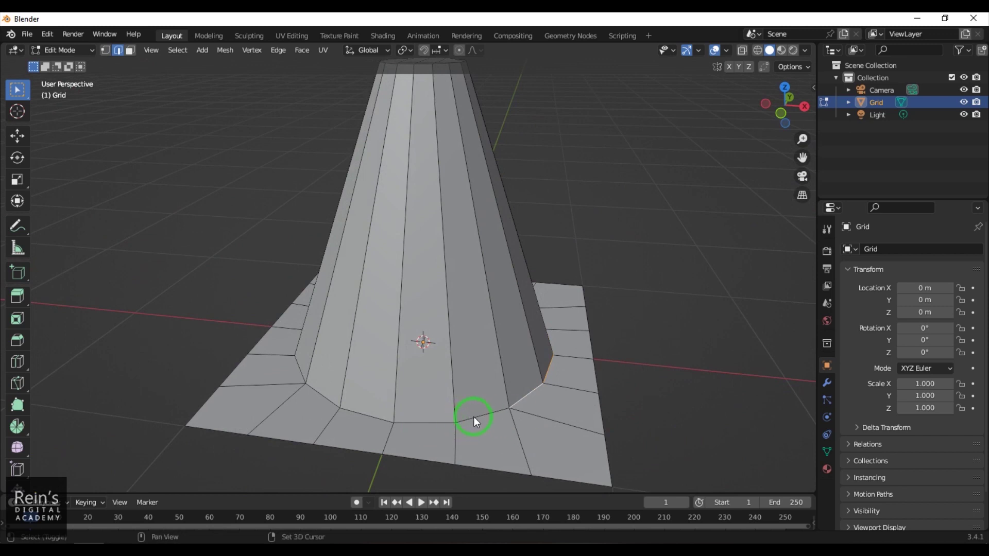
{"action": "left_click", "coordinate": [475, 416], "text": "alt"}
{"action": "middle_click_drag", "start_coordinate": [448, 428], "coordinate": [362, 374]}
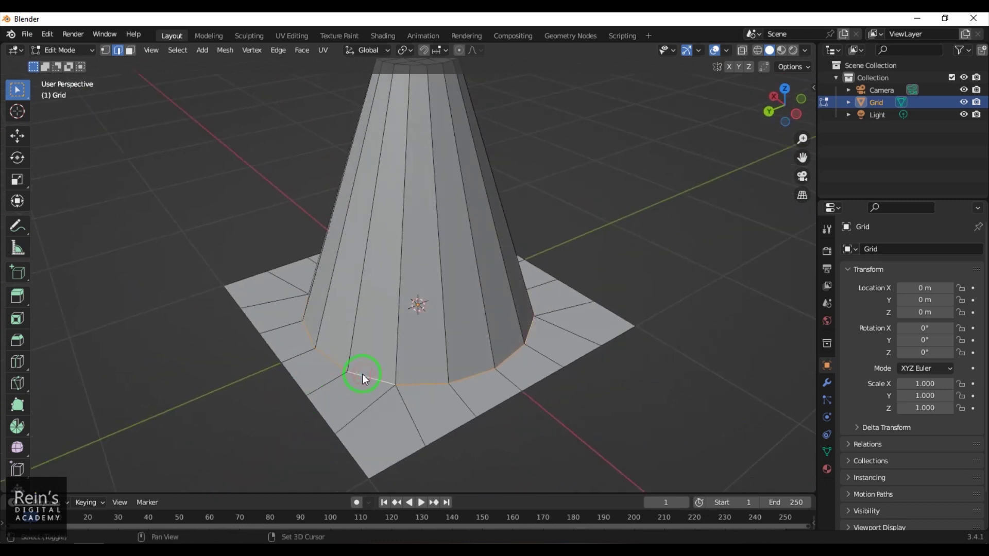
Scale the cone's base loop inward to about 0.74
{"action": "key", "text": "s"}
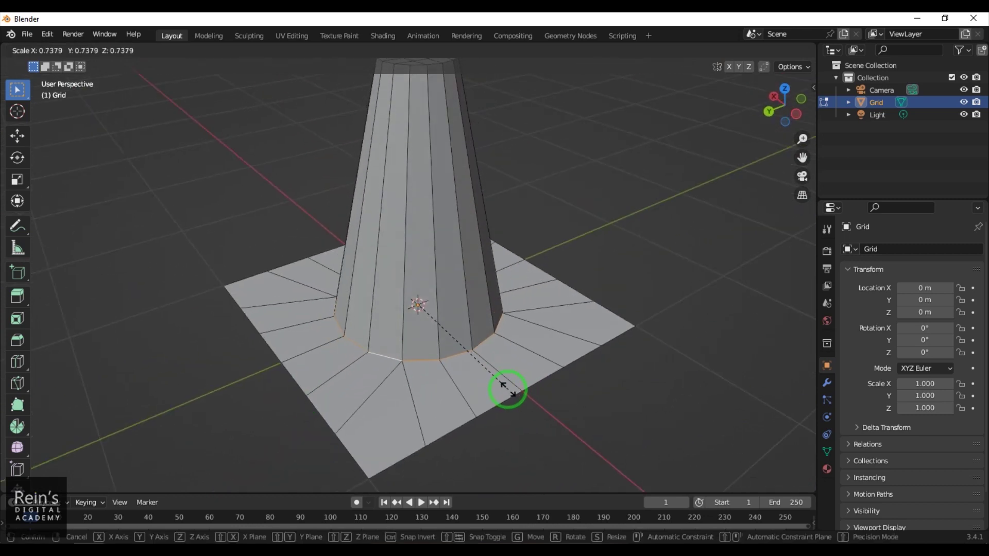
{"action": "left_click", "coordinate": [502, 388]}
{"action": "middle_click_drag", "start_coordinate": [600, 418], "coordinate": [565, 413]}
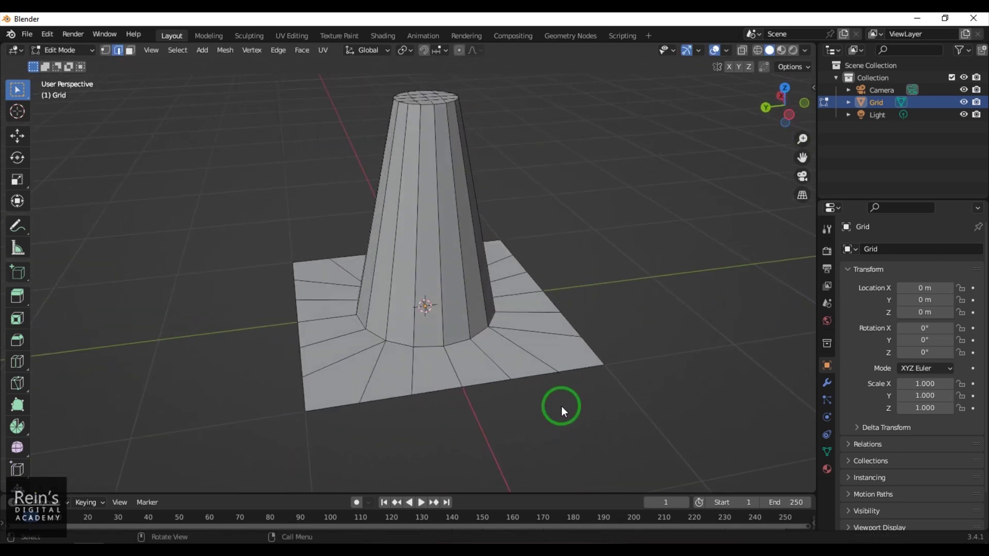
{"action": "middle_click_drag", "start_coordinate": [577, 424], "coordinate": [577, 382]}
In vertex mode, box-select the slab's front and back border vertices
{"action": "key", "text": "1"}
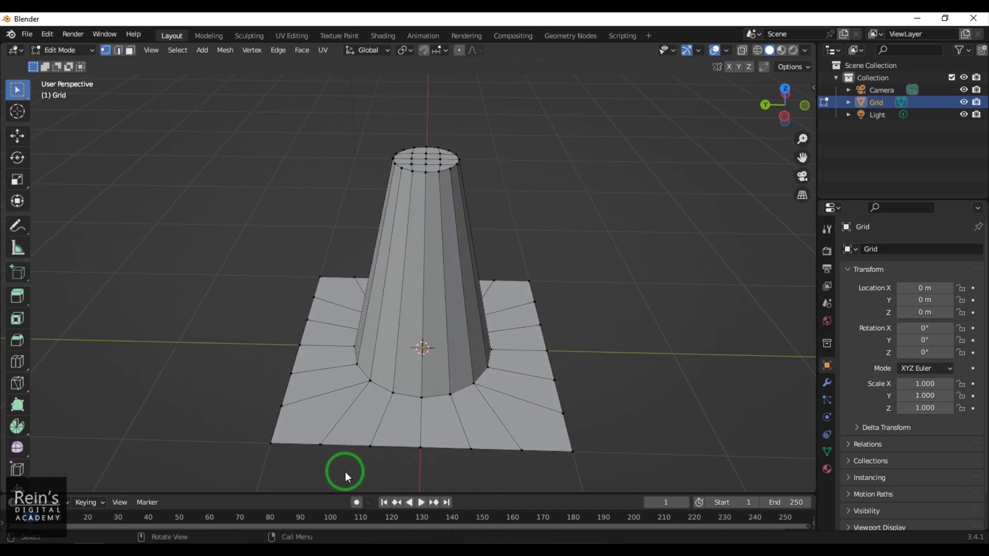
{"action": "left_click_drag", "start_coordinate": [312, 434], "coordinate": [525, 464]}
{"action": "middle_click_drag", "start_coordinate": [626, 364], "coordinate": [520, 406]}
{"action": "left_click_drag", "start_coordinate": [499, 271], "coordinate": [573, 416]}
{"action": "middle_click_drag", "start_coordinate": [664, 378], "coordinate": [746, 345]}
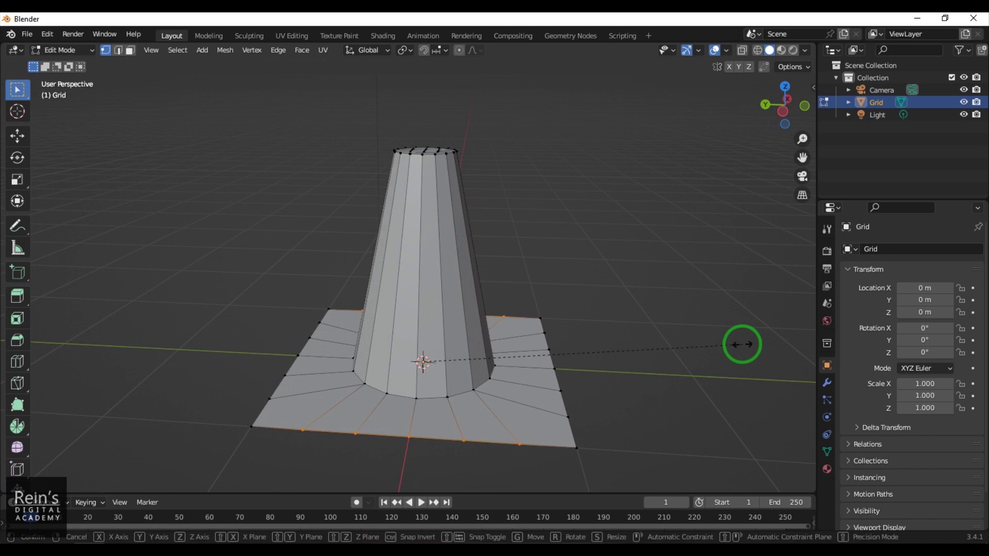
Scale the selected border vertices along Y to 1.368
{"action": "key", "text": "s"}
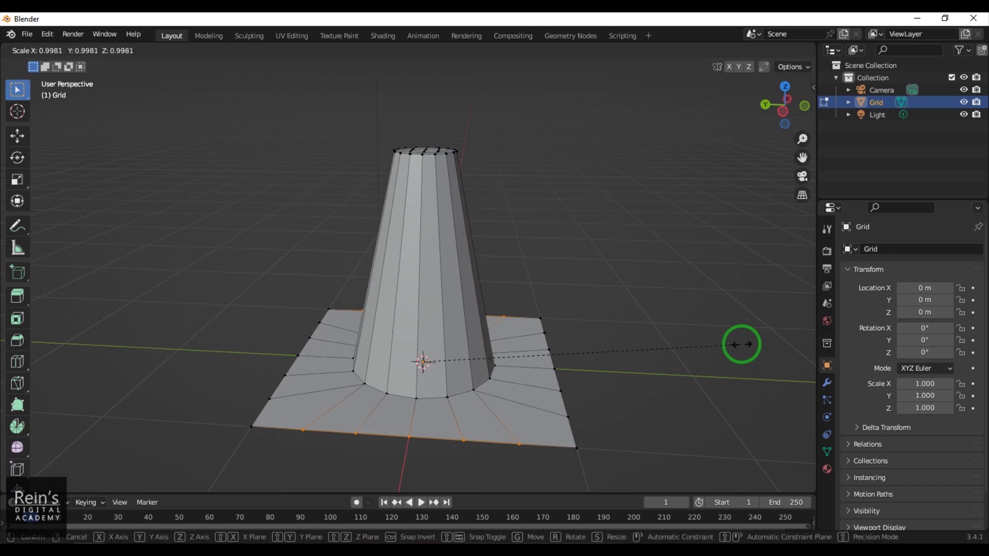
{"action": "key", "text": "y"}
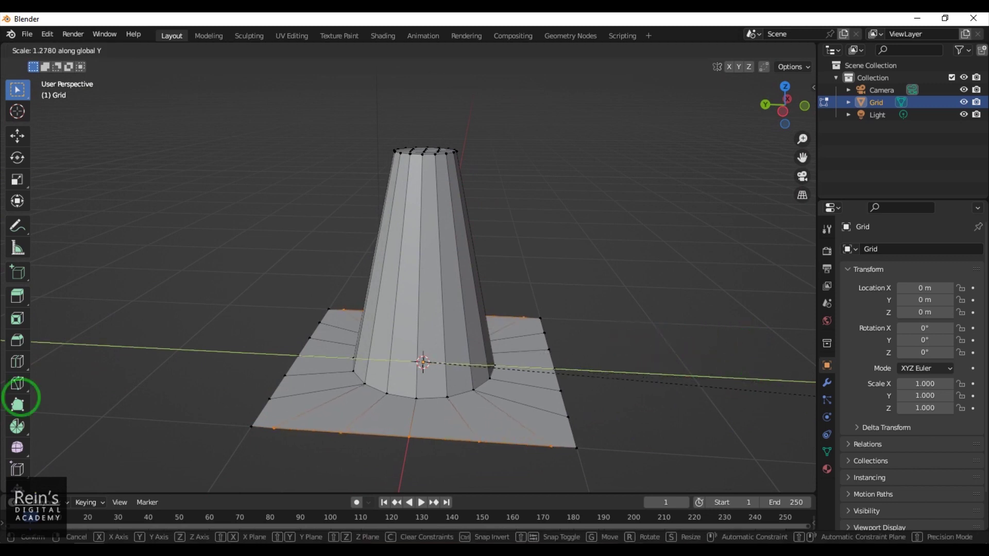
{"action": "left_click", "coordinate": [45, 395]}
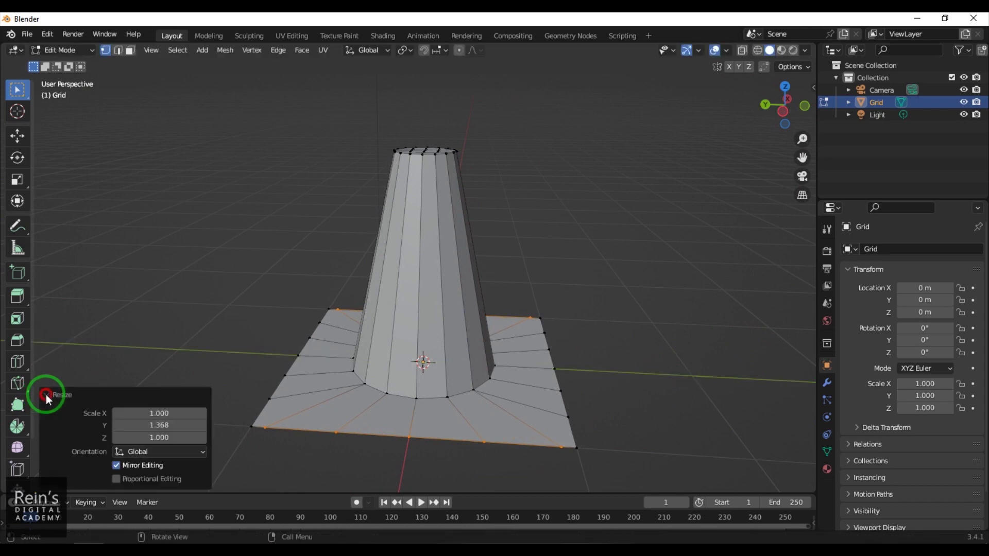
{"action": "left_click", "coordinate": [302, 458]}
{"action": "middle_click_drag", "start_coordinate": [334, 495], "coordinate": [384, 474]}
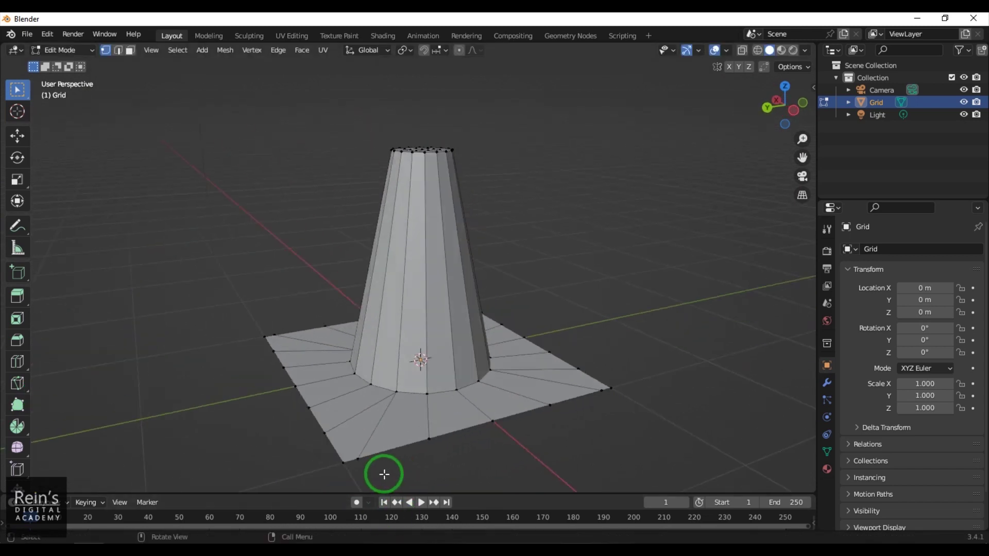
Select the slab's front corner vertices and vertices along opposite borders
{"action": "left_click", "coordinate": [333, 447]}
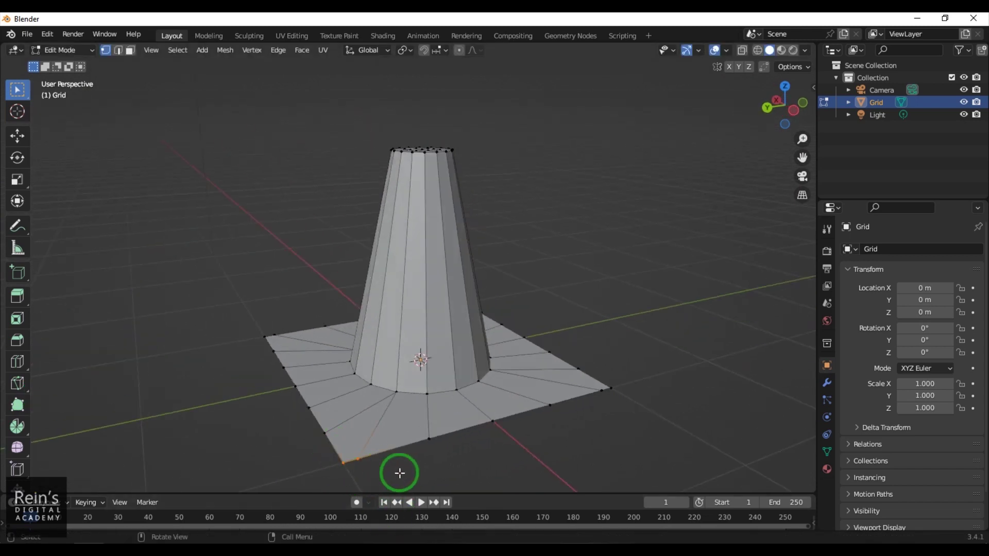
{"action": "middle_click_drag", "start_coordinate": [408, 470], "coordinate": [406, 370], "text": "shift"}
{"action": "middle_click_drag", "start_coordinate": [332, 354], "coordinate": [354, 397]}
{"action": "left_click_drag", "start_coordinate": [335, 338], "coordinate": [424, 397]}
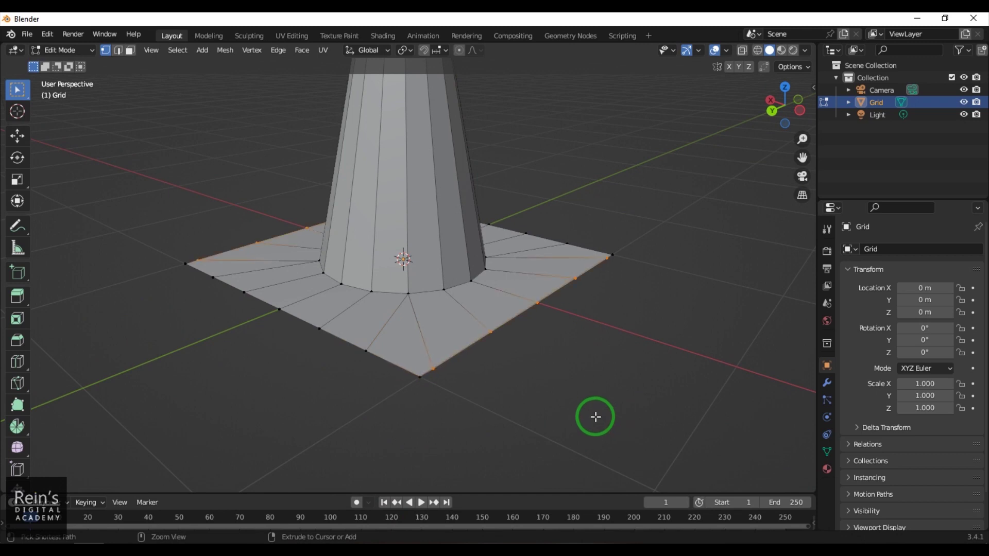
{"action": "middle_click_drag", "start_coordinate": [572, 415], "coordinate": [522, 420]}
Scale the currently selected slab border vertices
{"action": "key", "text": "s"}
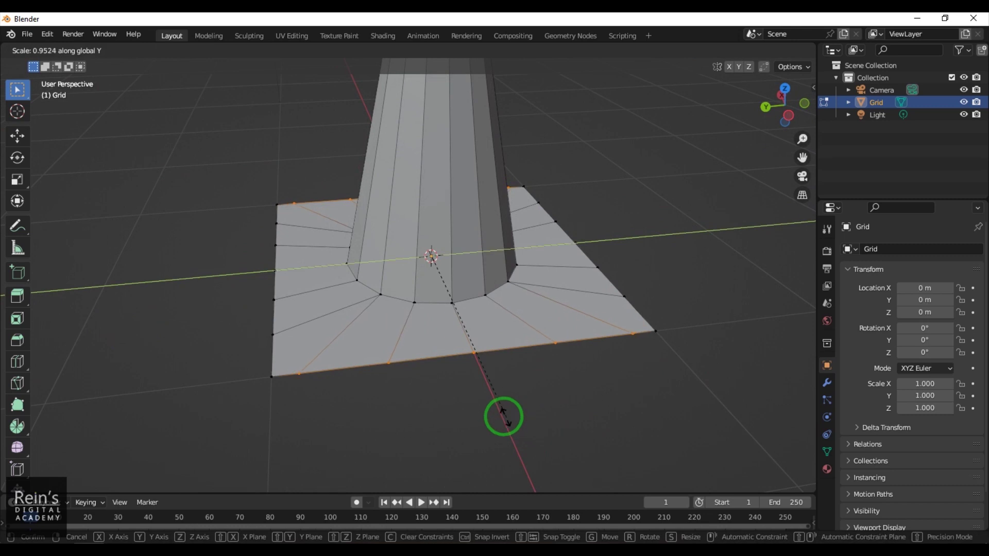
{"action": "left_click", "coordinate": [503, 415]}
{"action": "left_click", "coordinate": [393, 426]}
Select the slab's left and right border vertices and stretch them outward along X
{"action": "left_click_drag", "start_coordinate": [239, 227], "coordinate": [296, 345]}
{"action": "left_click", "coordinate": [290, 245], "text": "shift"}
{"action": "middle_click_drag", "start_coordinate": [685, 318], "coordinate": [613, 283]}
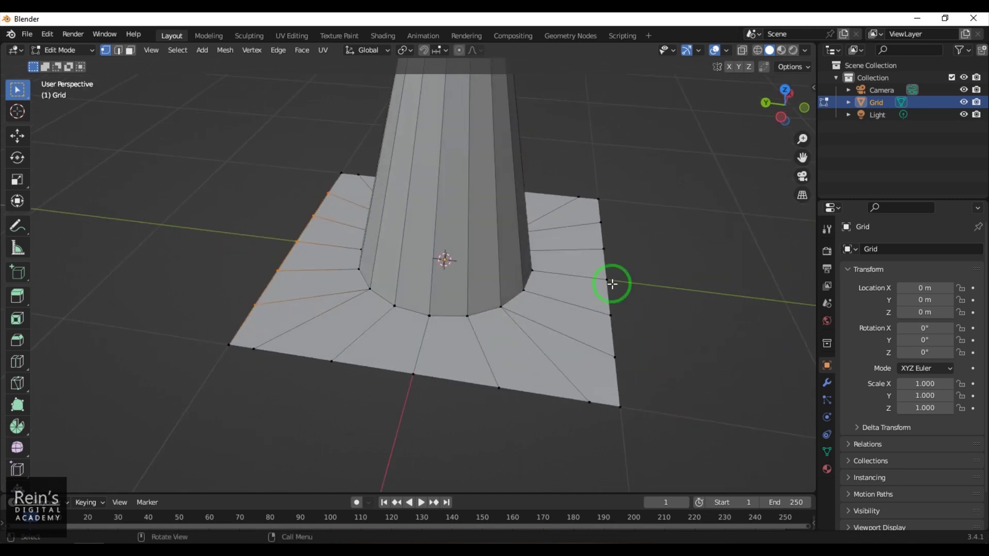
{"action": "left_click_drag", "start_coordinate": [572, 209], "coordinate": [646, 358]}
{"action": "middle_click_drag", "start_coordinate": [693, 369], "coordinate": [609, 367]}
{"action": "key", "text": "s"}
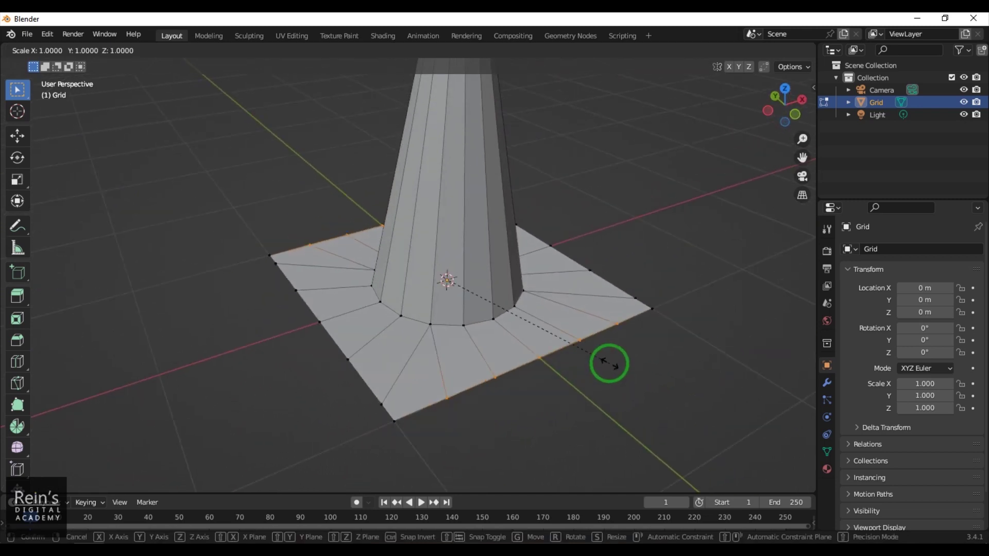
{"action": "key", "text": "x"}
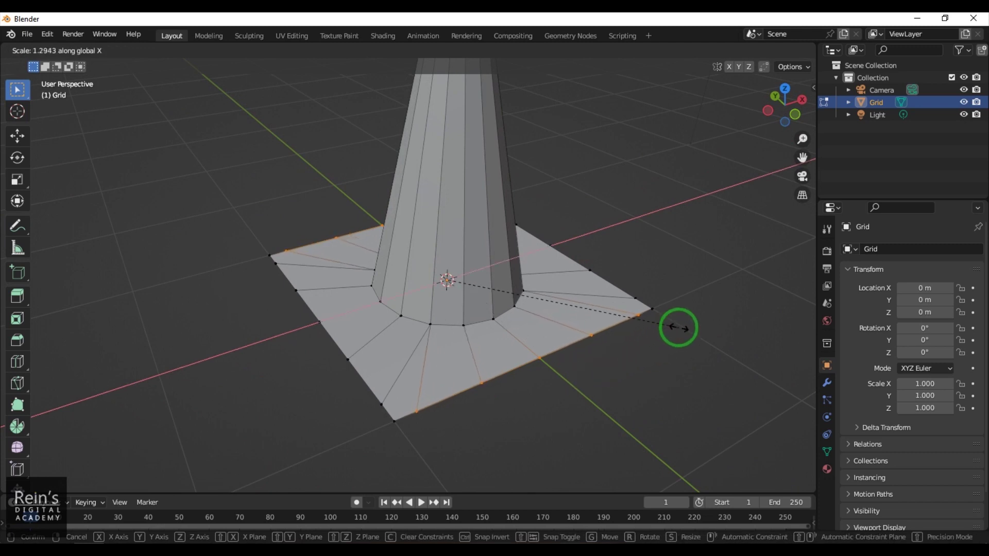
{"action": "left_click", "coordinate": [678, 327]}
{"action": "left_click", "coordinate": [656, 407]}
{"action": "middle_click_drag", "start_coordinate": [656, 406], "coordinate": [546, 387]}
{"action": "scroll", "coordinate": [546, 388], "scroll_direction": "up", "scroll_amount": 3}
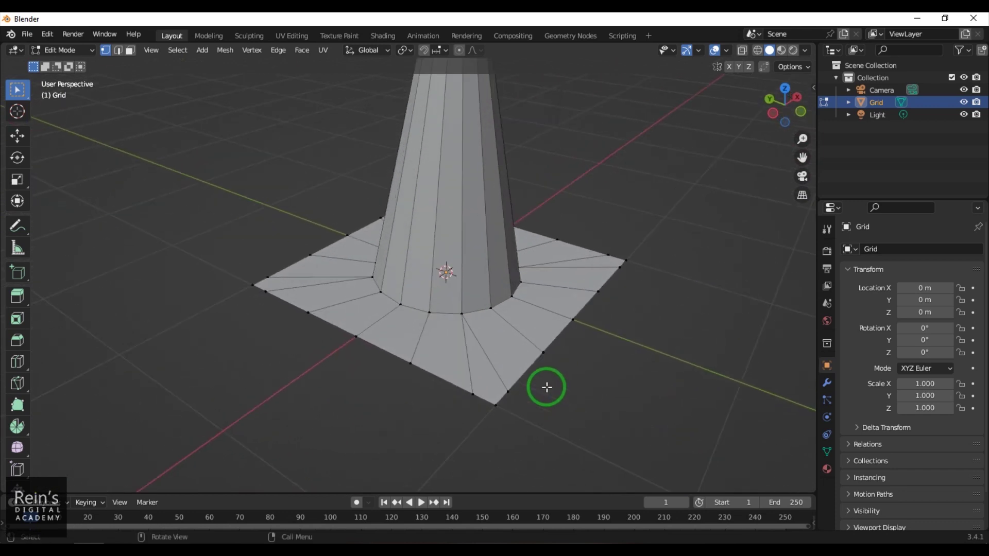
Select the slab's outer border edges and extrude them about 0.111 m down along Z
{"action": "key", "text": "2"}
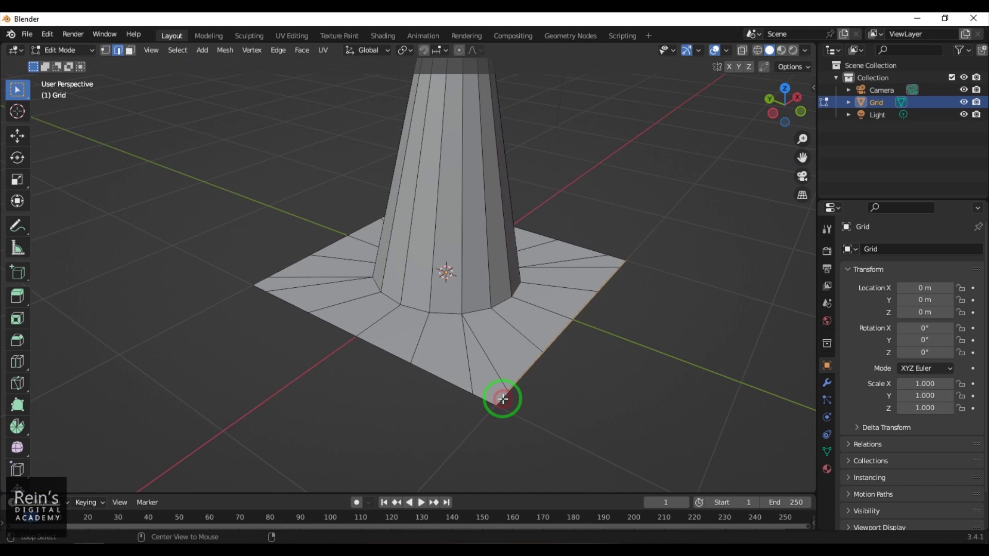
{"action": "left_click", "coordinate": [454, 383], "text": "alt"}
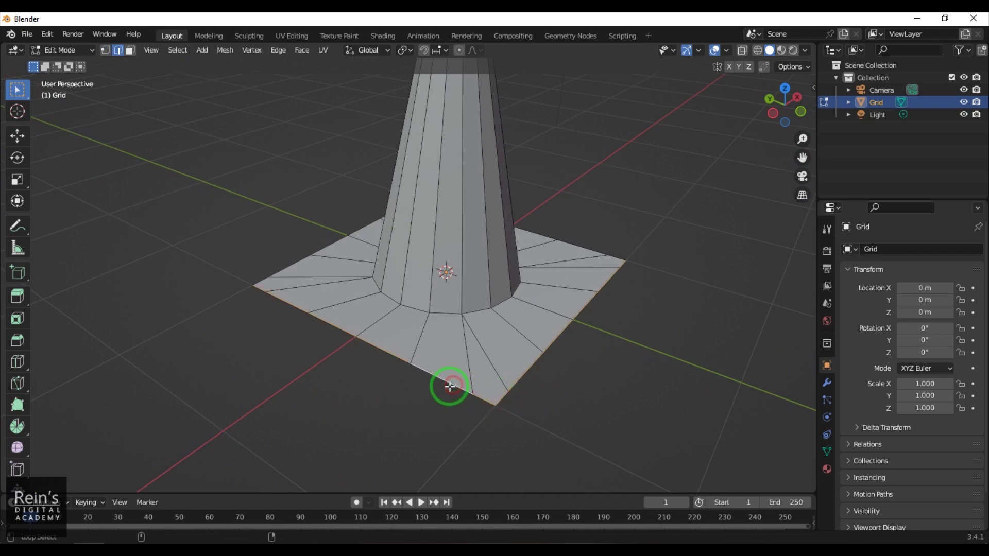
{"action": "left_click", "coordinate": [286, 267], "text": "alt+shift"}
{"action": "left_click", "coordinate": [586, 249], "text": "alt+shift"}
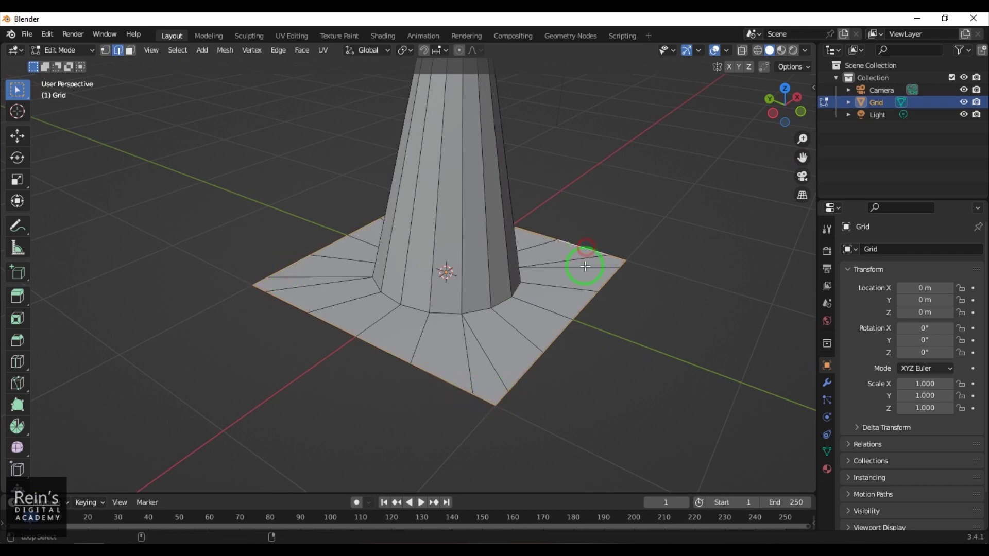
{"action": "middle_click_drag", "start_coordinate": [618, 360], "coordinate": [606, 342]}
{"action": "key", "text": "e"}
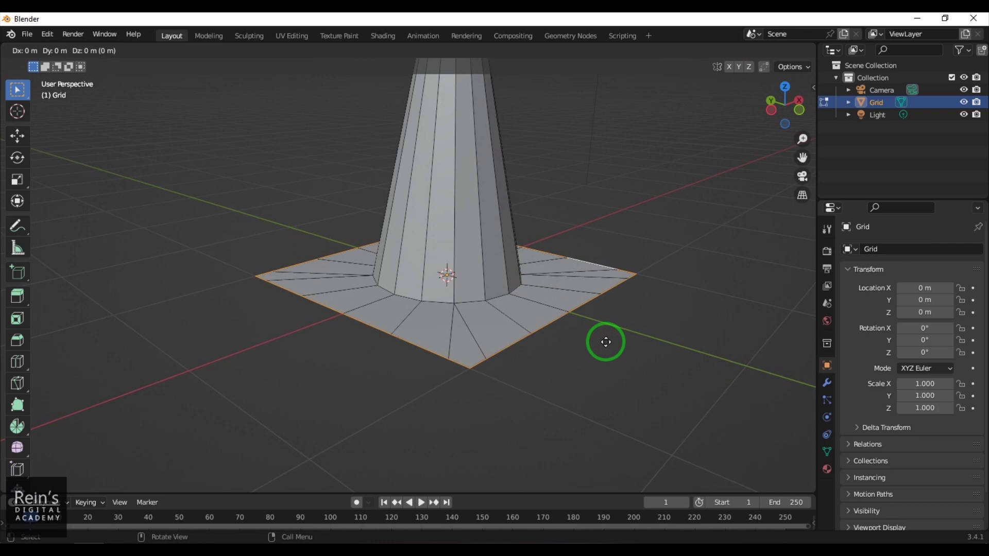
{"action": "key", "text": "z"}
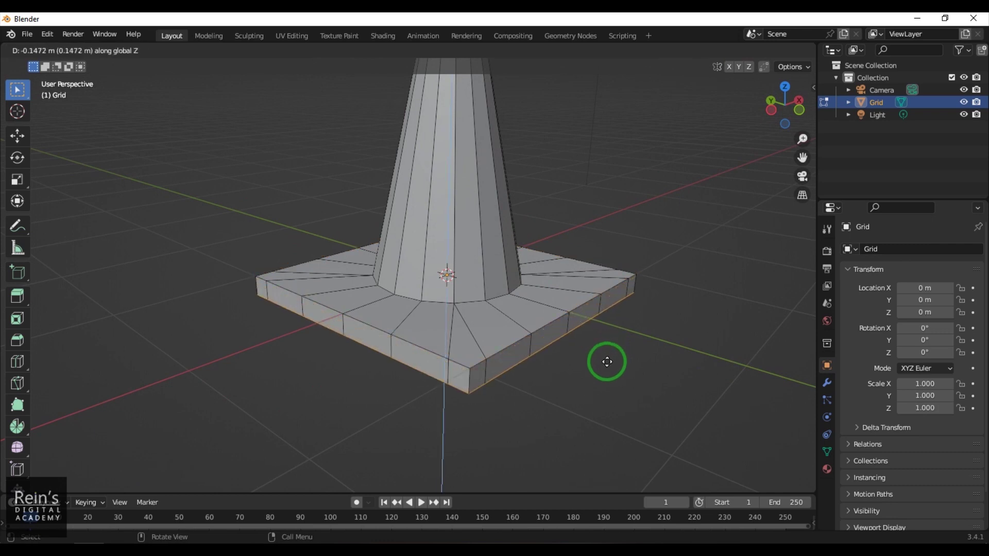
{"action": "left_click", "coordinate": [610, 355]}
{"action": "middle_click_drag", "start_coordinate": [673, 411], "coordinate": [546, 393]}
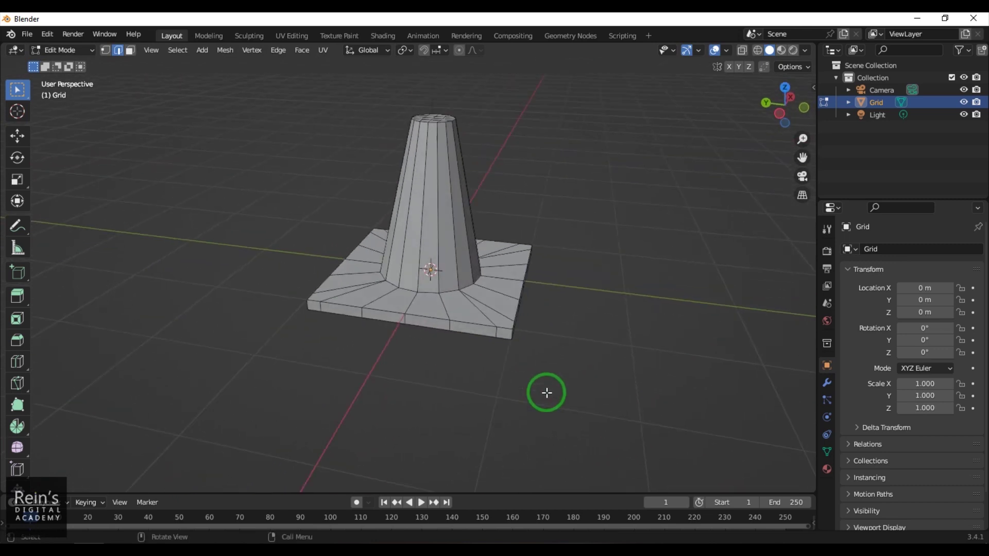
Switch to Object Mode and add a Subdivision Surface modifier to the cone
{"action": "scroll", "coordinate": [548, 391], "scroll_direction": "up", "scroll_amount": 5}
{"action": "middle_click_drag", "start_coordinate": [668, 339], "coordinate": [563, 404]}
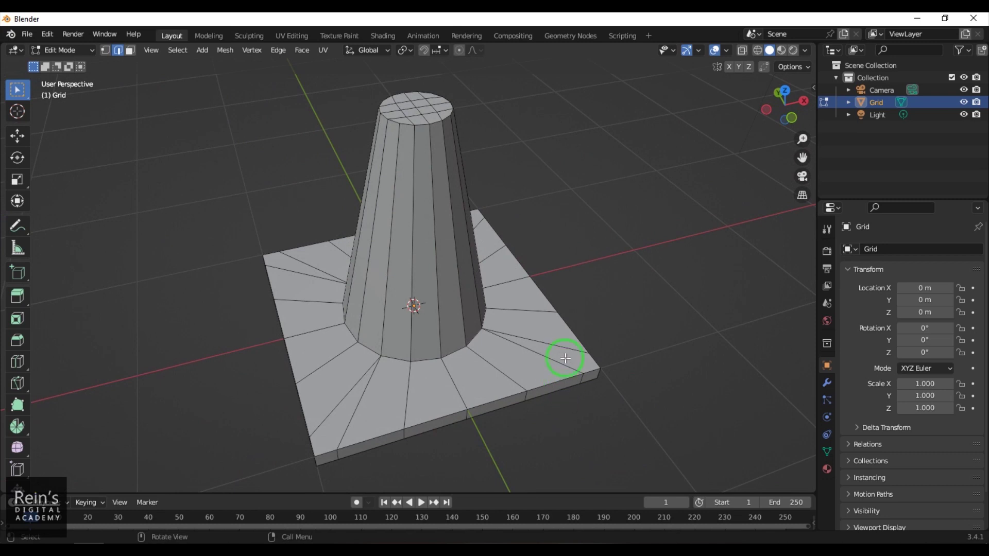
{"action": "key", "text": "Tab"}
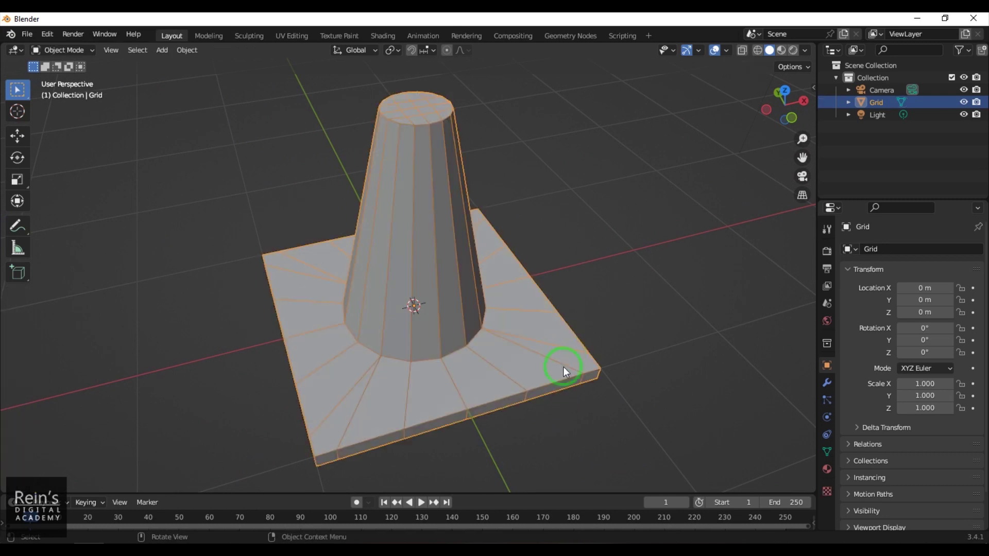
{"action": "left_click", "coordinate": [827, 383]}
{"action": "left_click", "coordinate": [880, 251]}
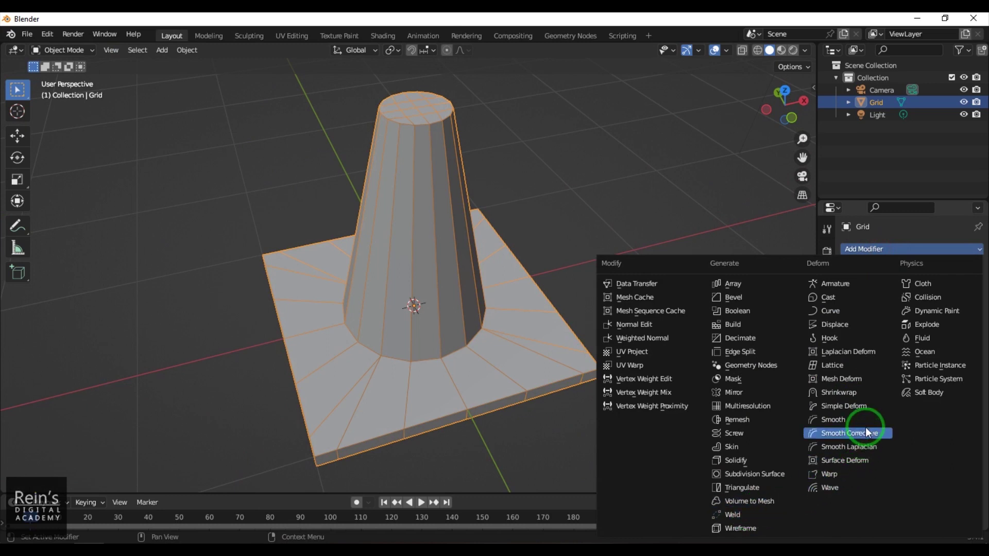
{"action": "left_click", "coordinate": [784, 475]}
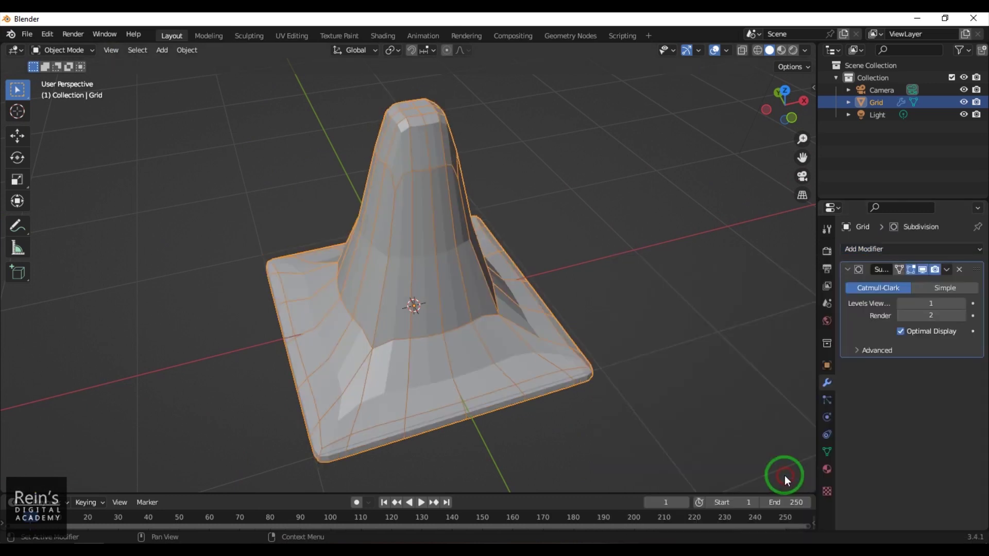
Inspect the smoothed cone, then delete the Subdivision modifier to restore the faceted mesh
{"action": "left_click", "coordinate": [663, 454]}
{"action": "middle_click_drag", "start_coordinate": [552, 431], "coordinate": [615, 397]}
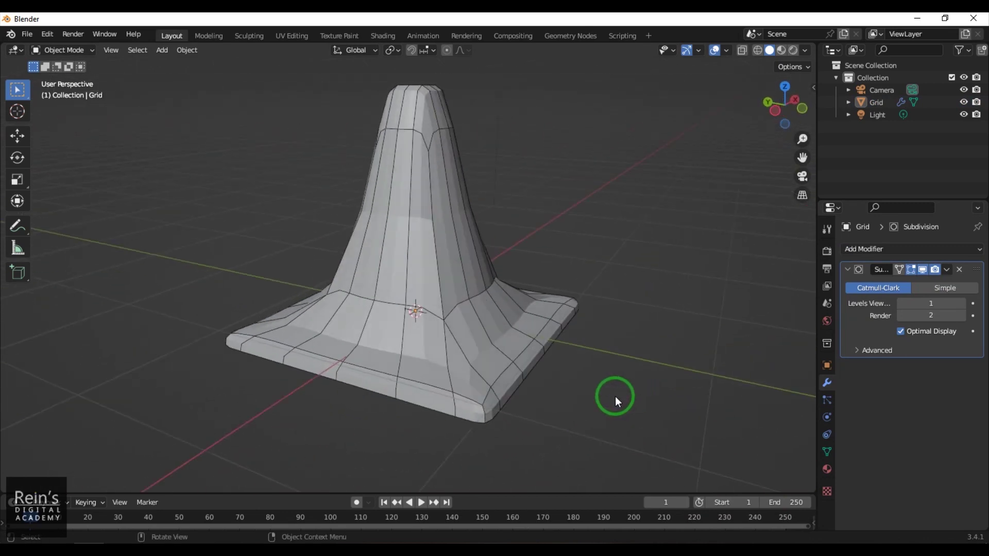
{"action": "left_click", "coordinate": [958, 271]}
{"action": "middle_click_drag", "start_coordinate": [691, 333], "coordinate": [502, 378]}
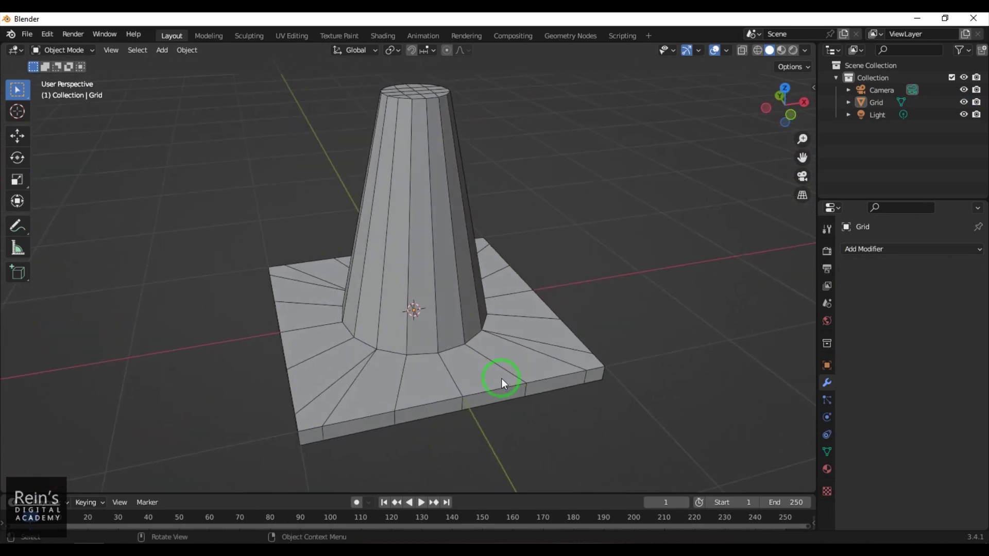
Return to Edit Mode and select the edge loop around the cone's top rim
{"action": "scroll", "coordinate": [613, 228], "scroll_direction": "up", "scroll_amount": 5}
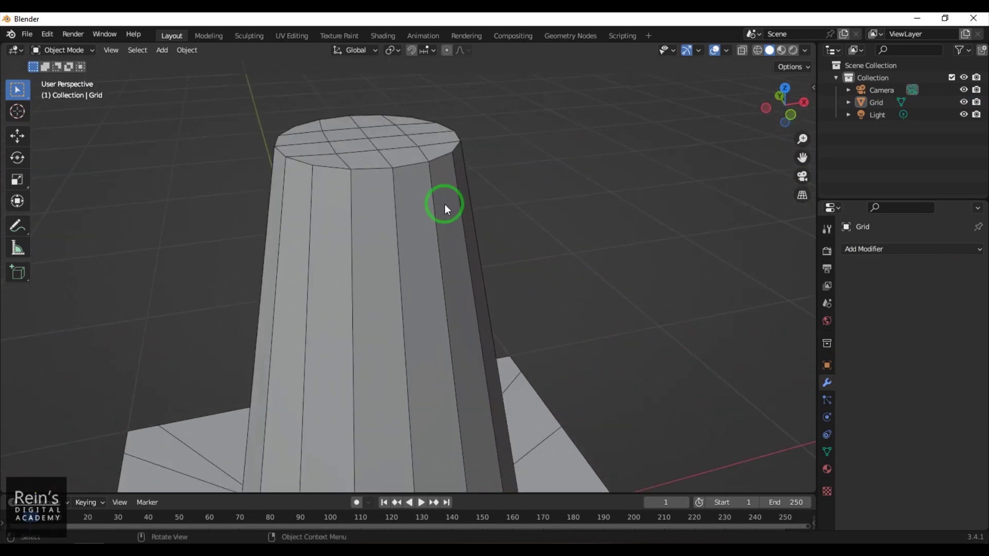
{"action": "key", "text": "Tab"}
{"action": "left_click", "coordinate": [420, 176]}
{"action": "left_click", "coordinate": [410, 165], "text": "alt"}
{"action": "middle_click_drag", "start_coordinate": [524, 216], "coordinate": [573, 240]}
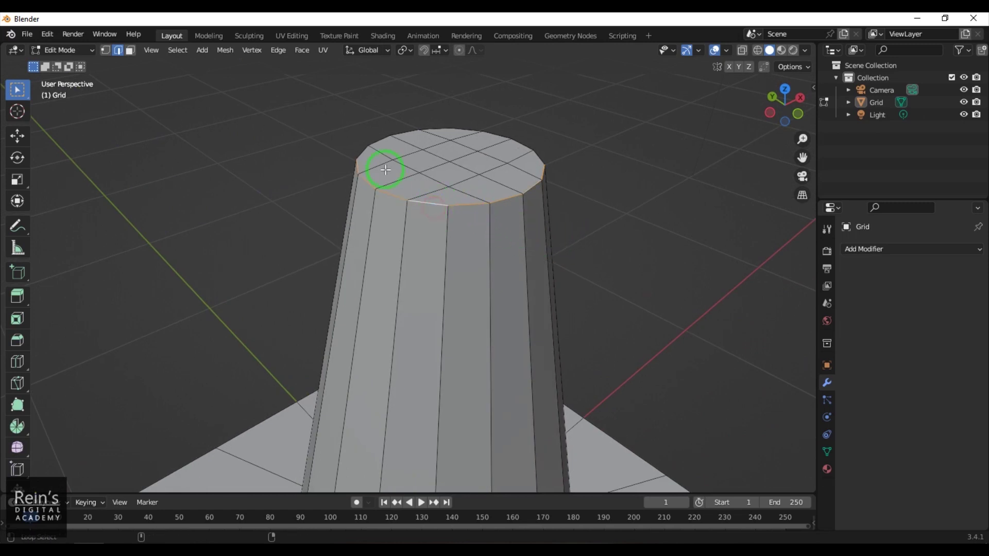
{"action": "left_click", "coordinate": [379, 141], "text": "alt"}
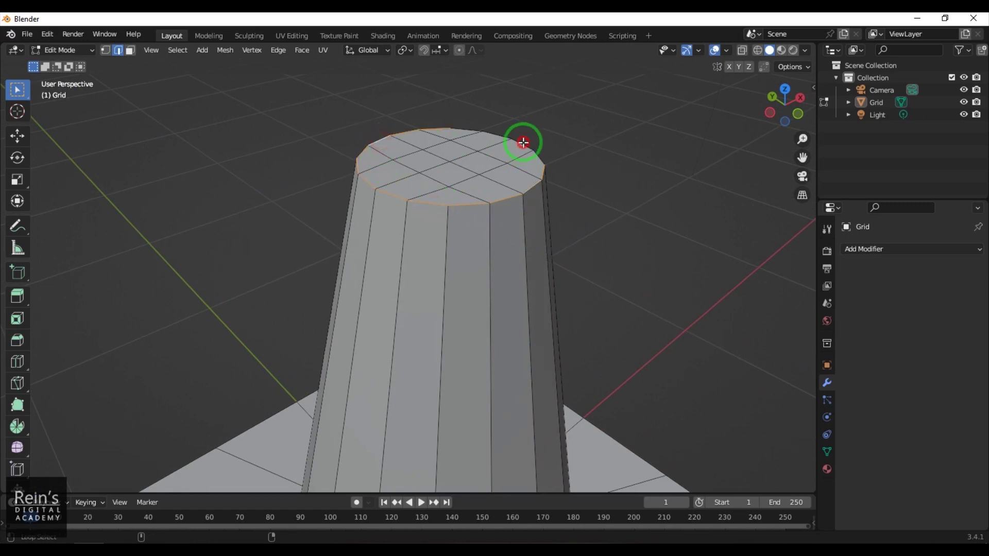
Bevel the cone's top rim edges as a first try, then undo it
{"action": "right_click", "coordinate": [533, 157]}
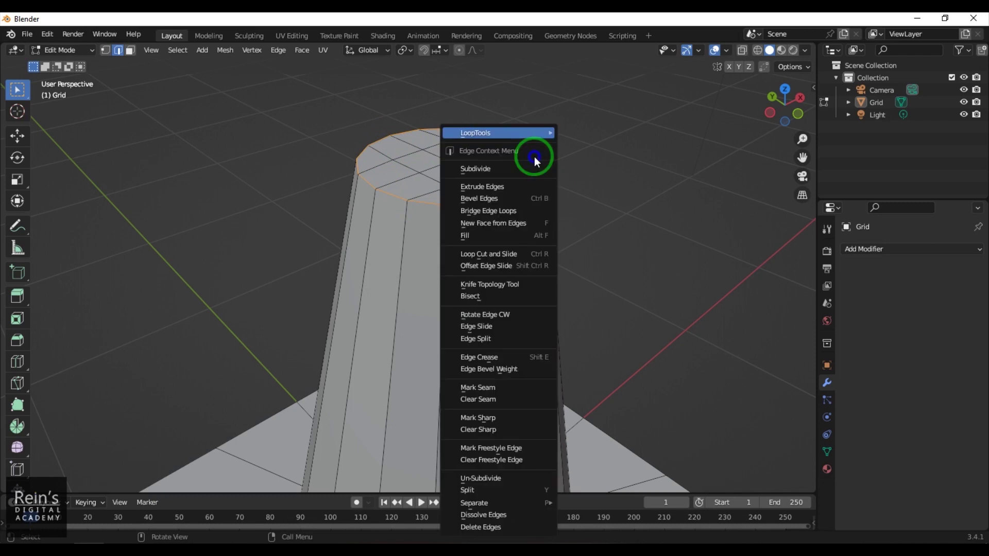
{"action": "left_click", "coordinate": [502, 205]}
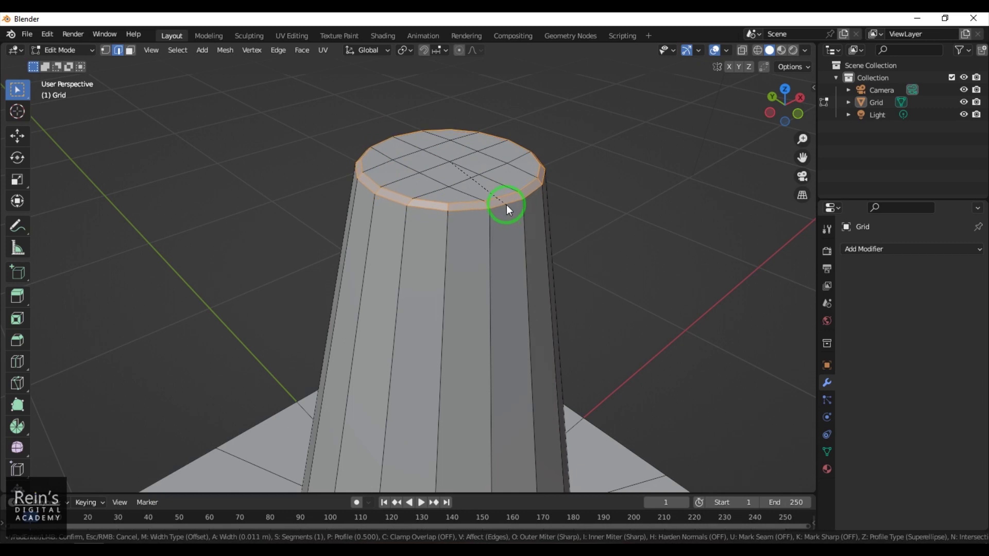
{"action": "left_click", "coordinate": [506, 205]}
{"action": "left_click", "coordinate": [651, 251]}
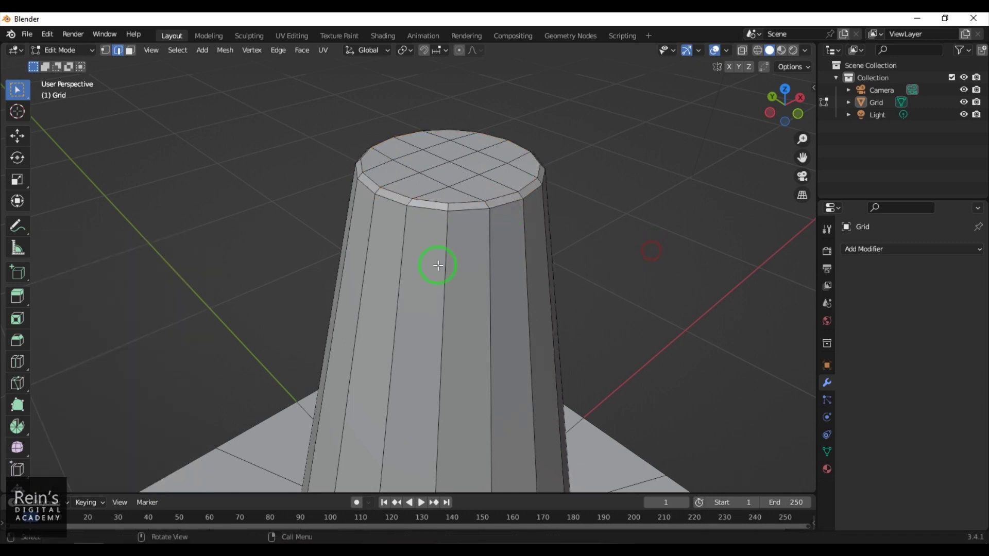
{"action": "key", "text": "ctrl+z"}
{"action": "key", "text": "ctrl+z"}
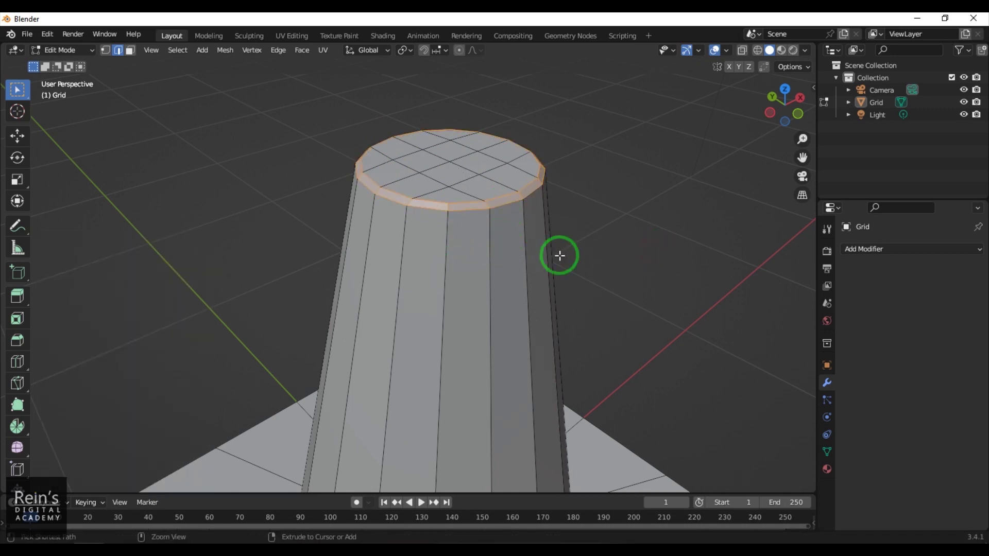
Re-bevel the top rim narrower, 0.0191 m wide with 1 segment
{"action": "right_click", "coordinate": [503, 196]}
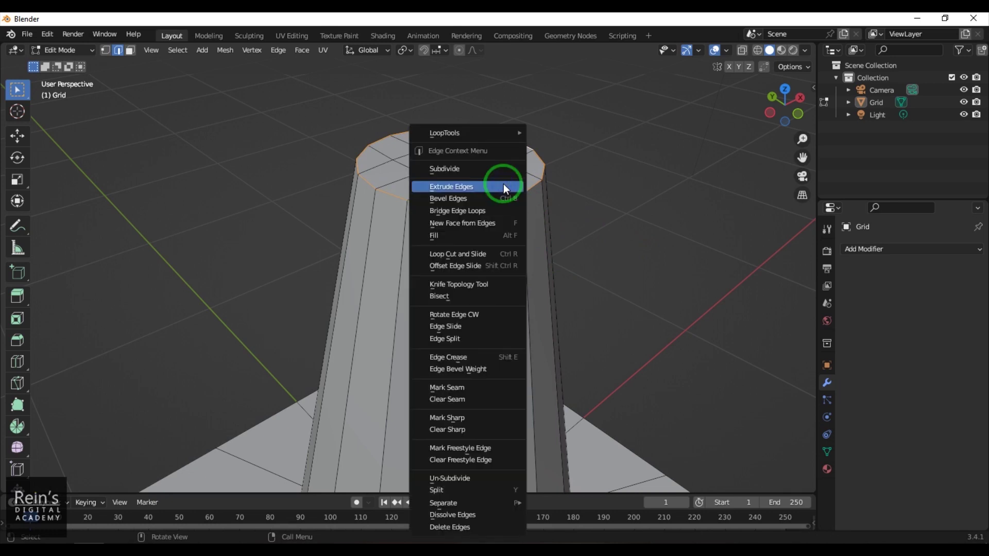
{"action": "left_click", "coordinate": [502, 194]}
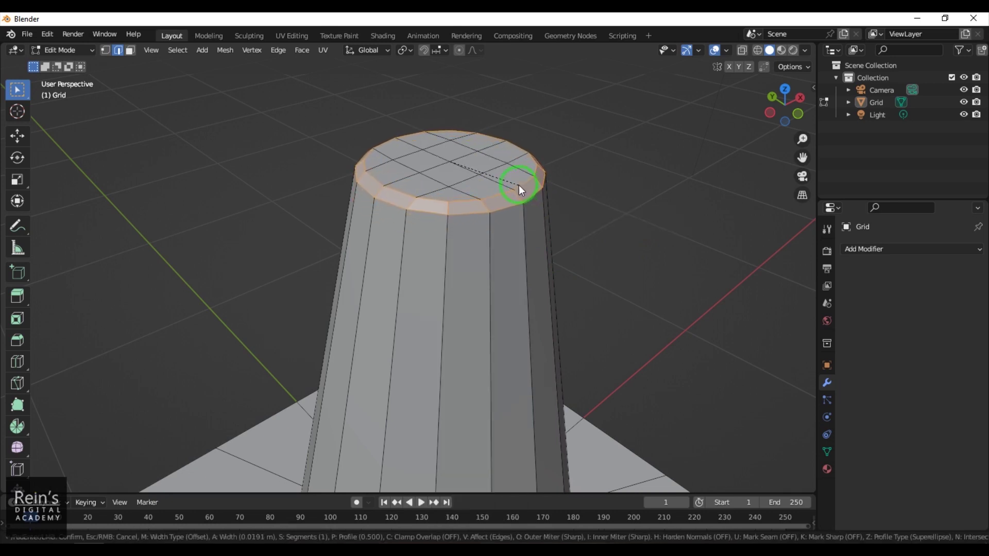
{"action": "left_click", "coordinate": [519, 185]}
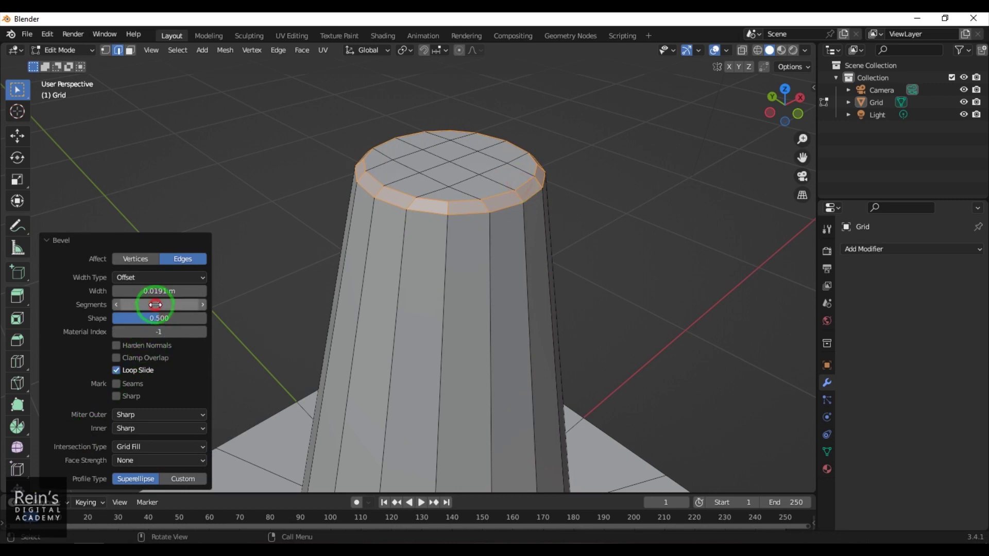
{"action": "left_click_drag", "start_coordinate": [159, 306], "coordinate": [132, 315]}
{"action": "left_click", "coordinate": [691, 302]}
{"action": "middle_click_drag", "start_coordinate": [650, 305], "coordinate": [614, 301]}
{"action": "middle_click_drag", "start_coordinate": [632, 345], "coordinate": [588, 324], "text": "alt"}
Bevel the edge loop where the cone meets the slab with Ctrl+B
{"action": "scroll", "coordinate": [585, 320], "scroll_direction": "up", "scroll_amount": 2}
{"action": "left_click", "coordinate": [433, 335], "text": "alt"}
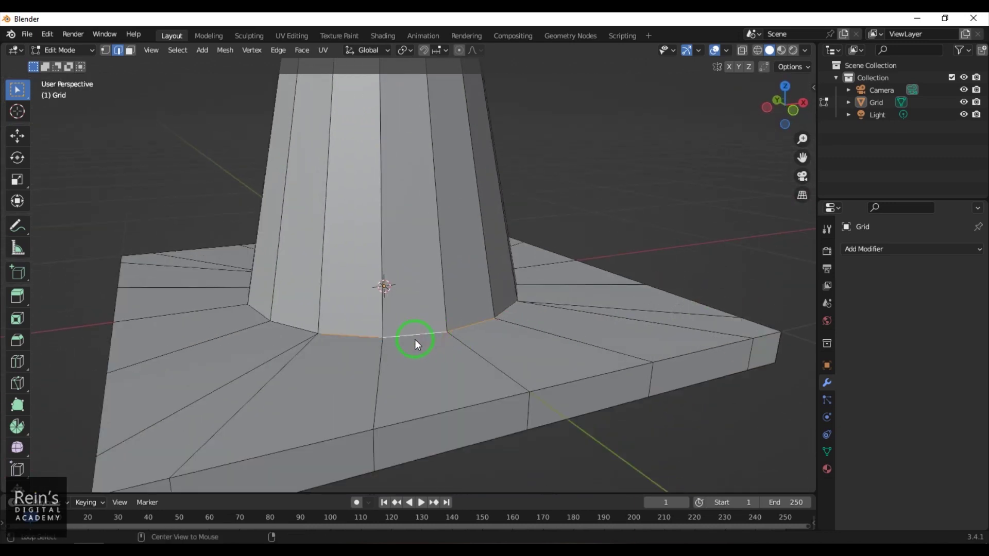
{"action": "left_click", "coordinate": [301, 329], "text": "alt"}
{"action": "middle_click_drag", "start_coordinate": [576, 431], "coordinate": [812, 484]}
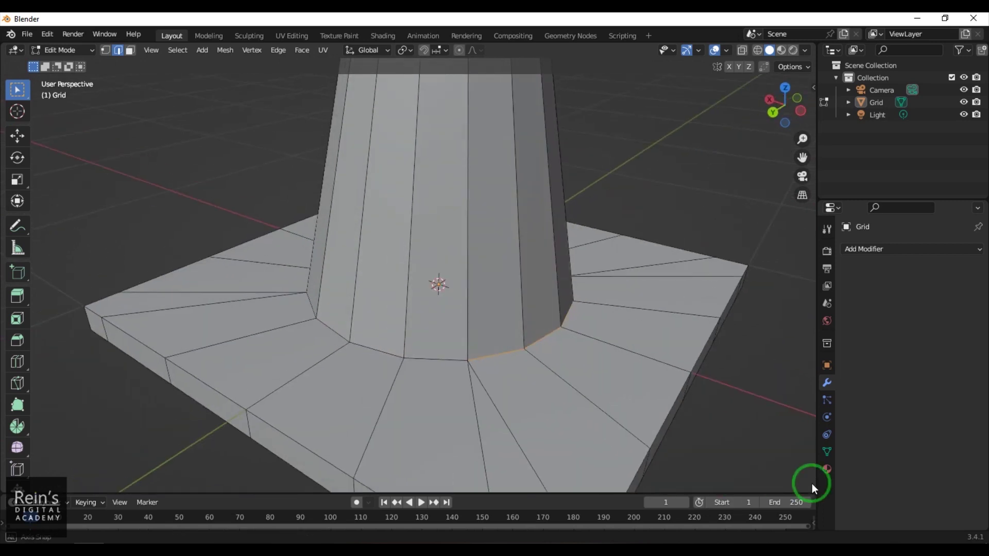
{"action": "middle_click_drag", "start_coordinate": [171, 212], "coordinate": [428, 337]}
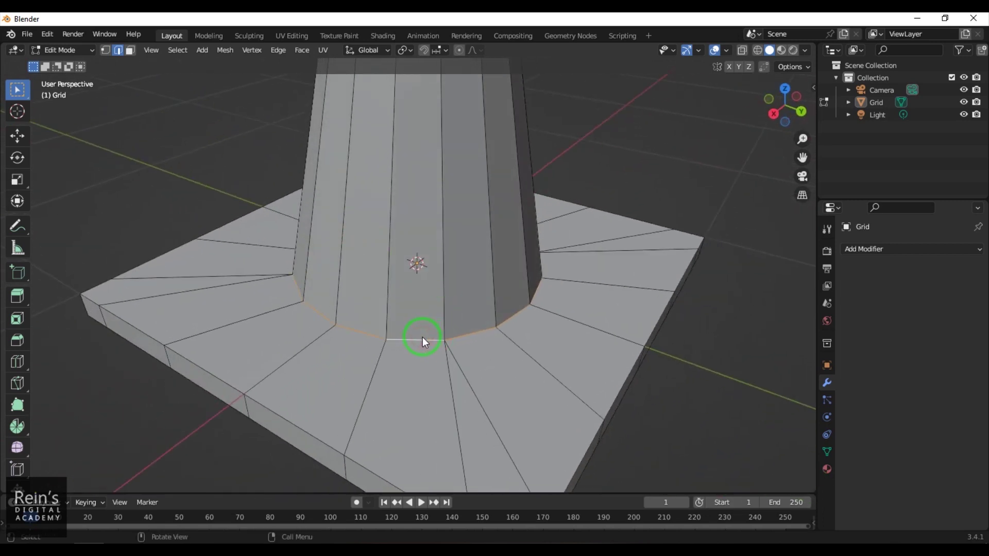
{"action": "key", "text": "ctrl+b"}
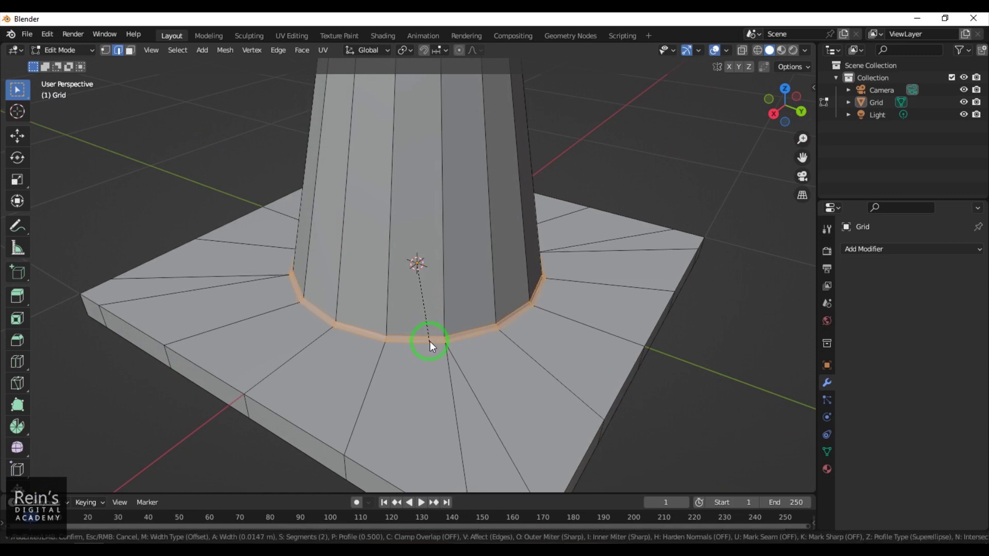
{"action": "left_click", "coordinate": [431, 342]}
{"action": "left_click", "coordinate": [705, 408]}
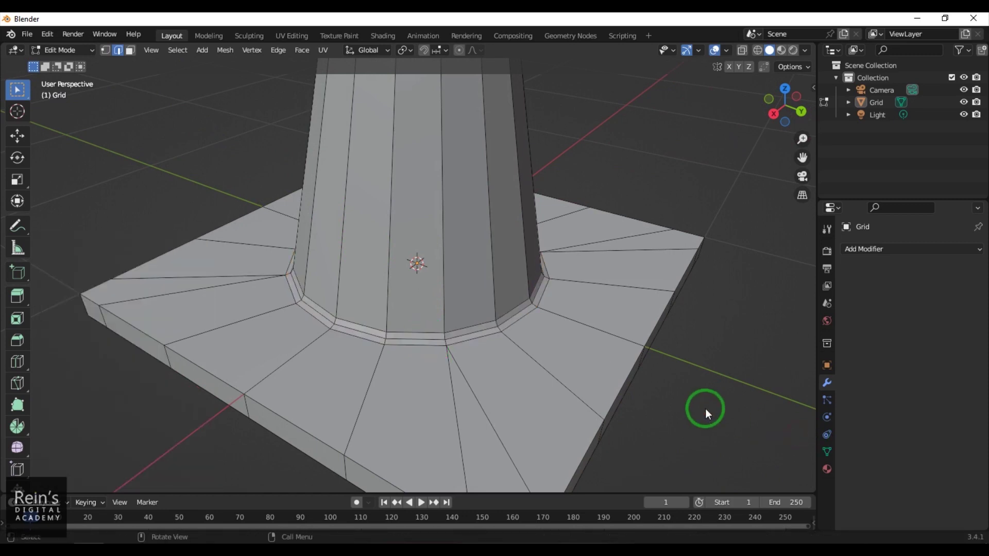
Bevel the slab's four top outer edge loops, about 0.0195 m wide with 2 segments
{"action": "middle_click_drag", "start_coordinate": [701, 403], "coordinate": [490, 428]}
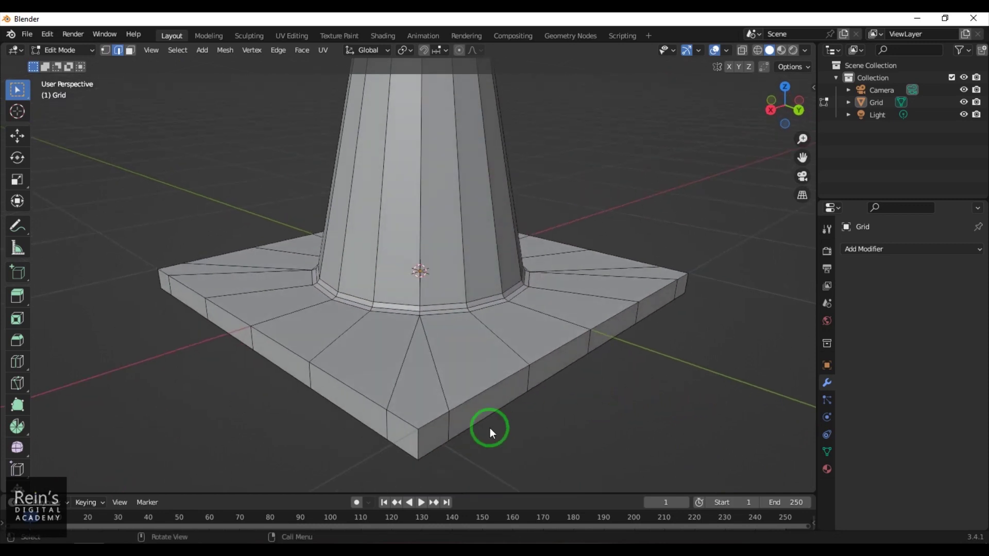
{"action": "left_click", "coordinate": [441, 418], "text": "alt"}
{"action": "left_click", "coordinate": [403, 417], "text": "alt+shift"}
{"action": "left_click", "coordinate": [243, 250], "text": "alt+shift"}
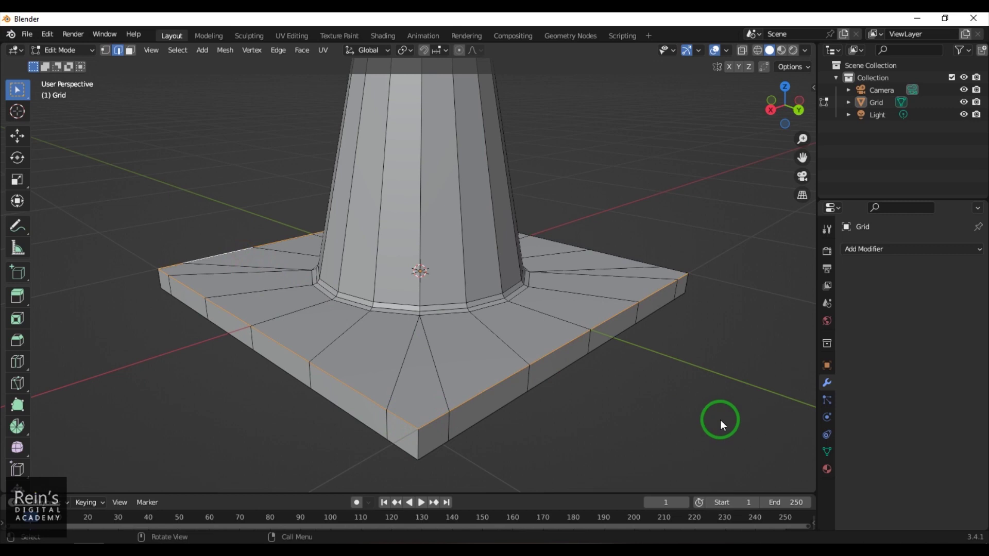
{"action": "middle_click_drag", "start_coordinate": [720, 419], "coordinate": [574, 407]}
{"action": "left_click", "coordinate": [500, 379], "text": "alt+shift"}
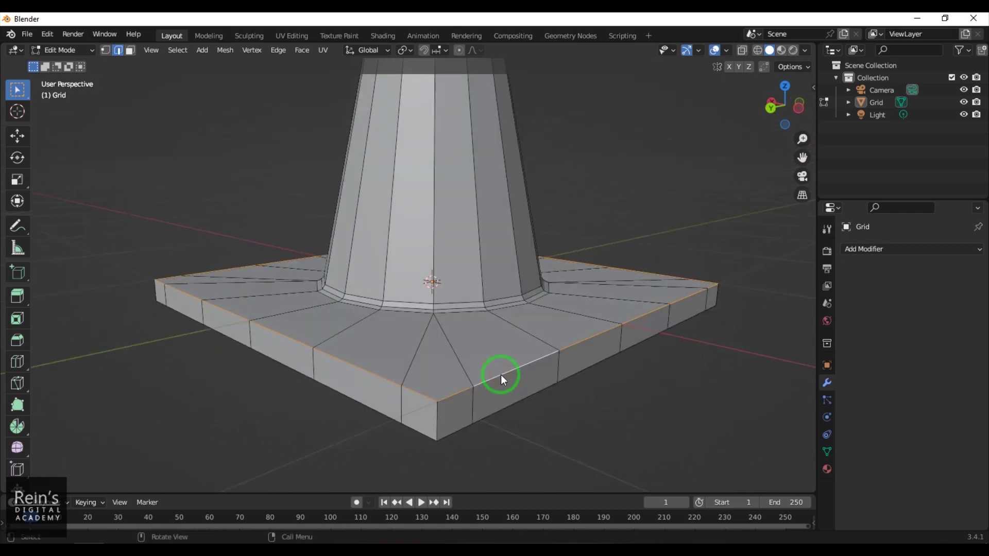
{"action": "key", "text": "ctrl+b"}
{"action": "left_click", "coordinate": [509, 377]}
{"action": "left_click", "coordinate": [606, 435]}
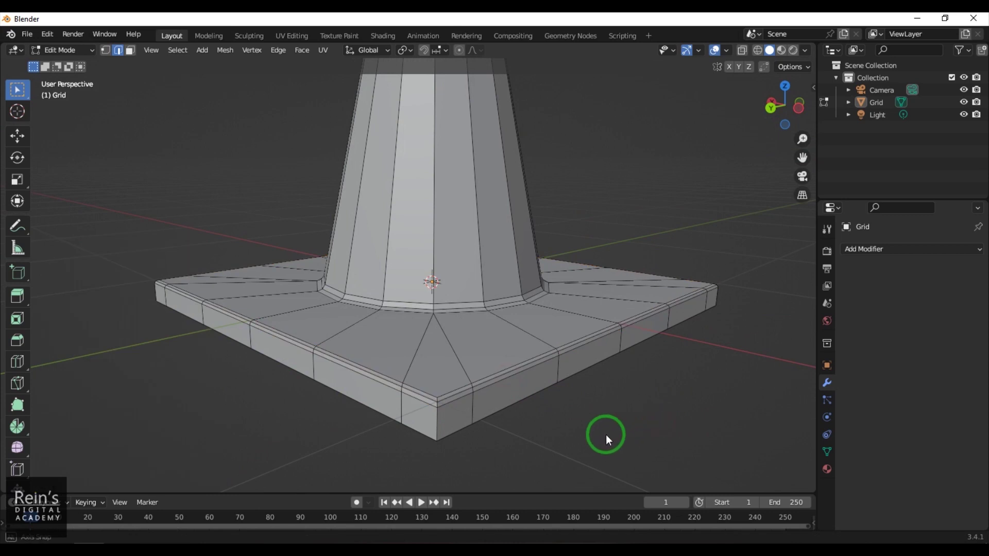
{"action": "scroll", "coordinate": [477, 449], "scroll_direction": "up", "scroll_amount": 2}
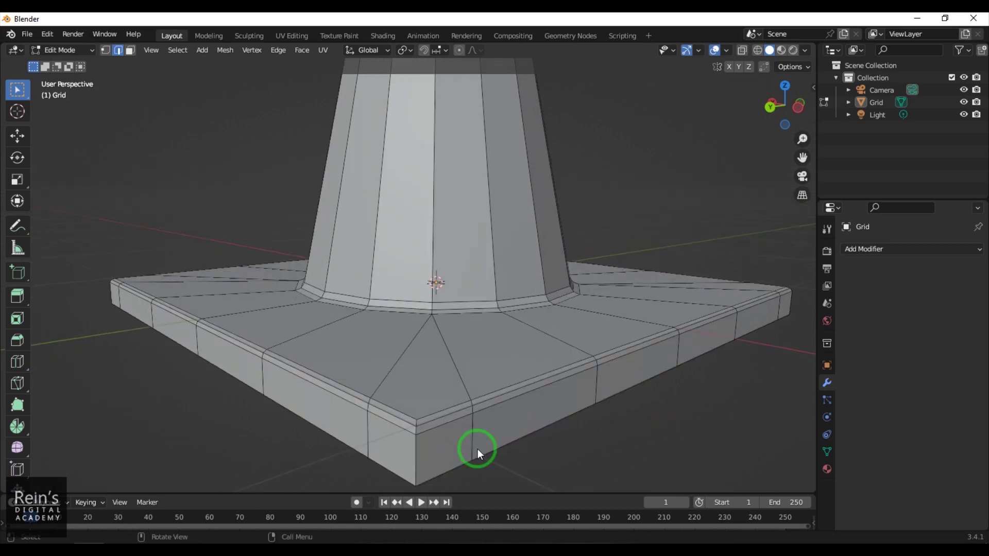
Loop-cut around the slab's sides, sliding the new loop down near its bottom edge
{"action": "right_click", "coordinate": [417, 461]}
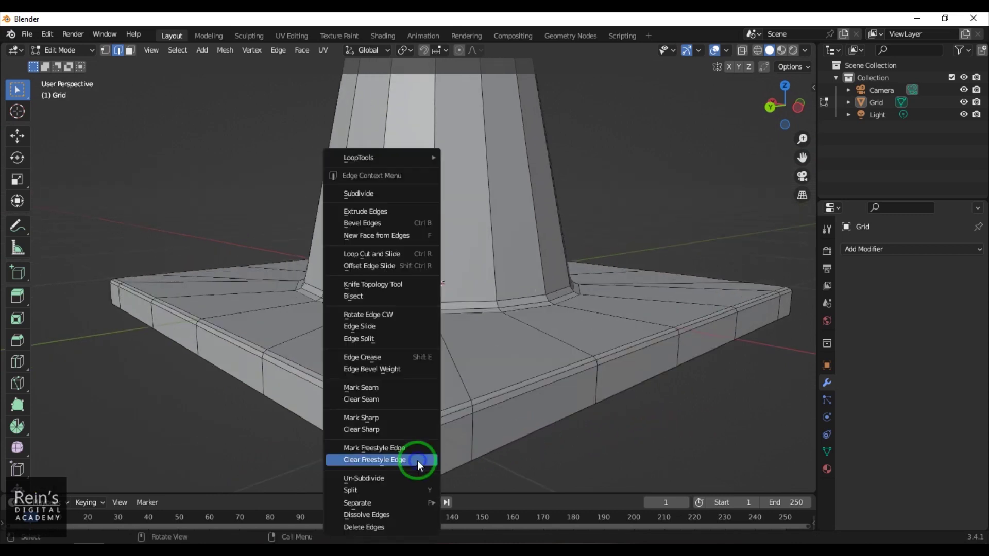
{"action": "left_click", "coordinate": [407, 255]}
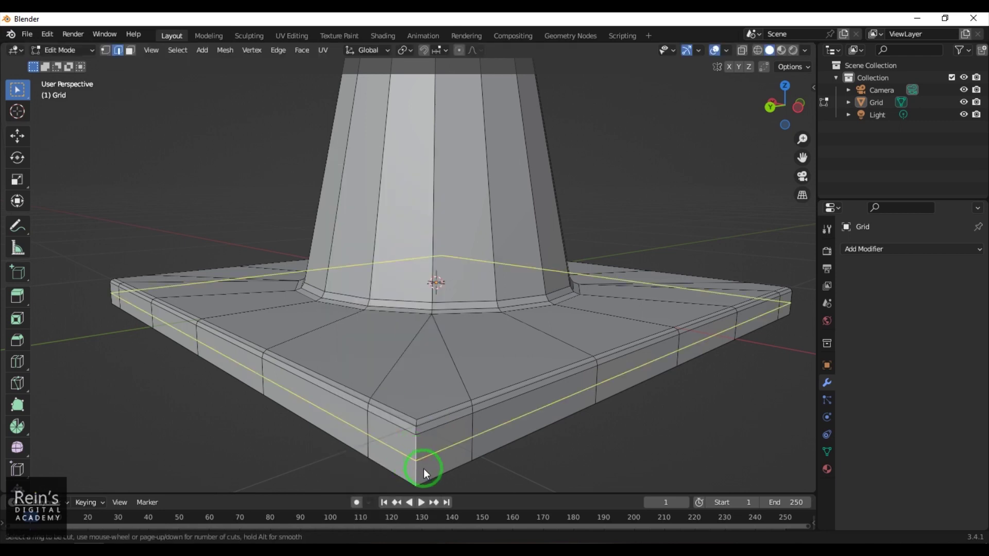
{"action": "left_click", "coordinate": [413, 457]}
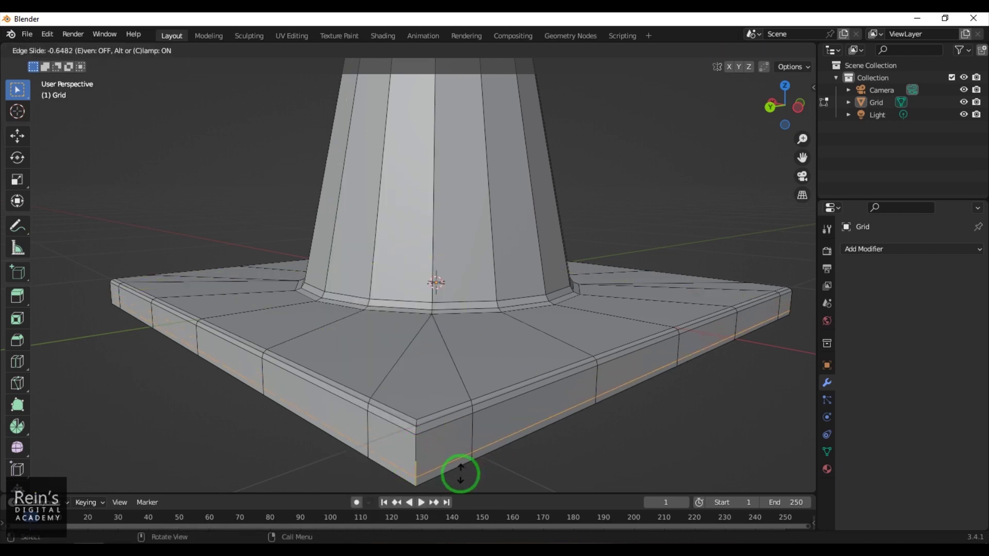
{"action": "left_click", "coordinate": [461, 475]}
{"action": "middle_click_drag", "start_coordinate": [460, 475], "coordinate": [574, 457]}
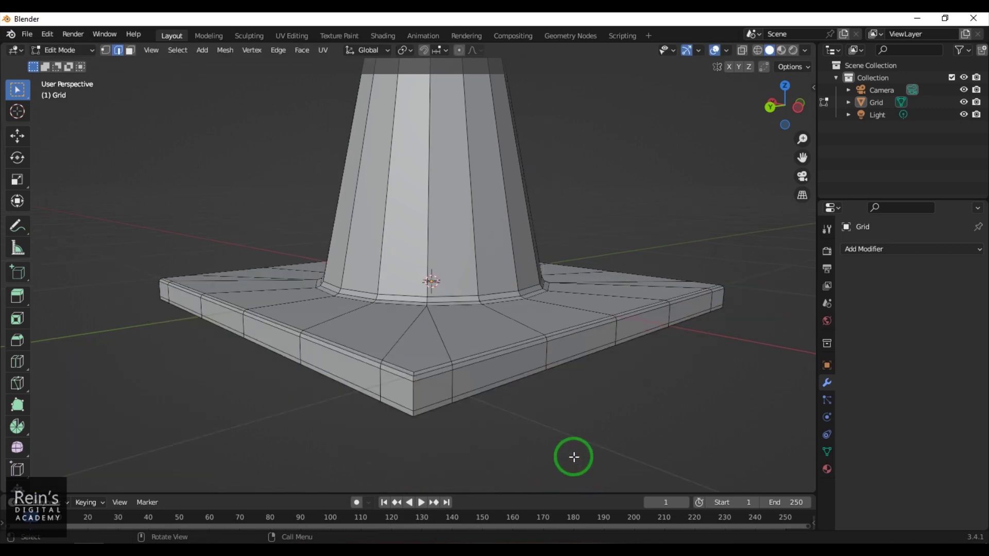
{"action": "middle_click_drag", "start_coordinate": [588, 382], "coordinate": [564, 414]}
{"action": "scroll", "coordinate": [565, 414], "scroll_direction": "down", "scroll_amount": 3}
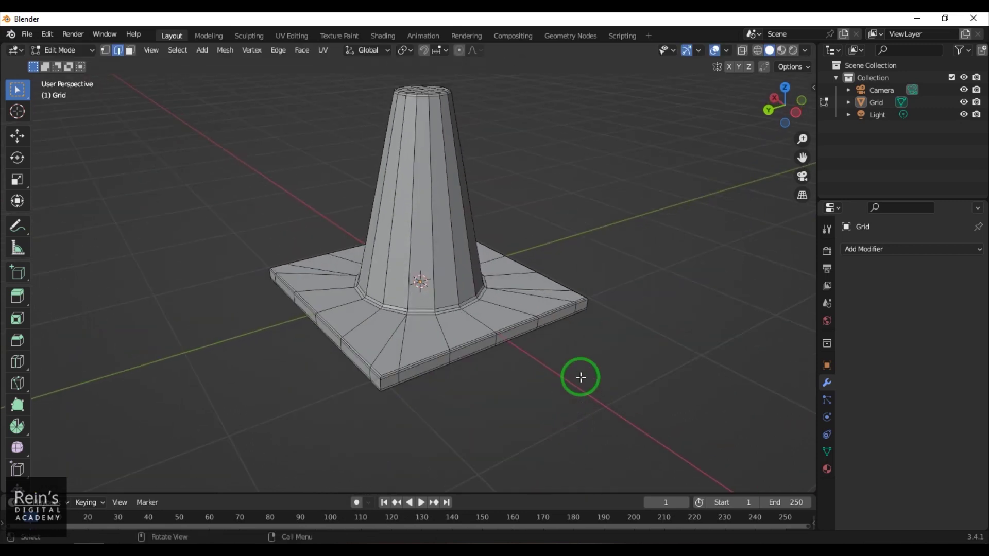
{"action": "middle_click_drag", "start_coordinate": [590, 368], "coordinate": [585, 411], "text": "shift"}
{"action": "scroll", "coordinate": [585, 411], "scroll_direction": "up", "scroll_amount": 1}
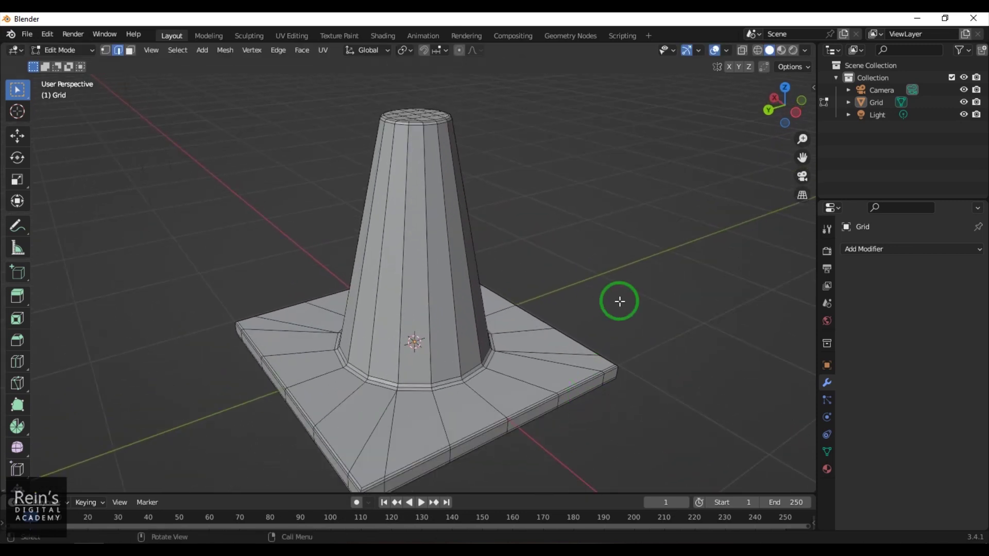
{"action": "scroll", "coordinate": [618, 295], "scroll_direction": "up", "scroll_amount": 1}
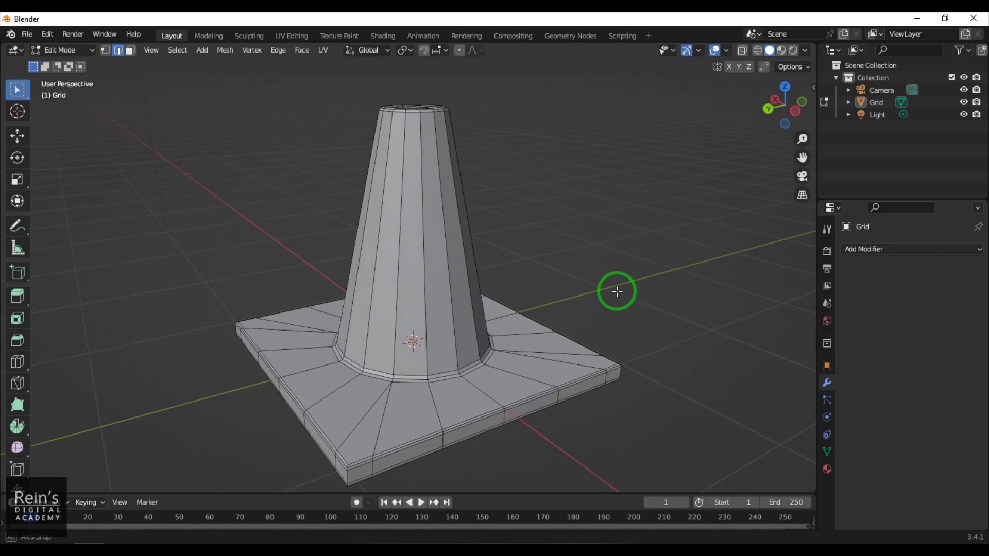
In Object Mode, add a Subdivision Surface modifier to the cone
{"action": "key", "text": "Tab"}
{"action": "left_click", "coordinate": [428, 264]}
{"action": "left_click", "coordinate": [911, 247]}
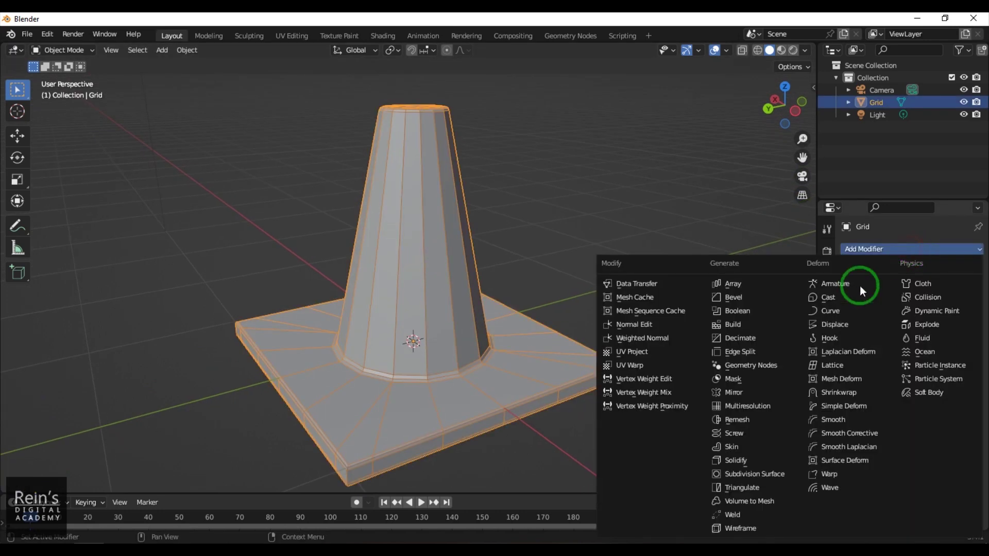
{"action": "left_click", "coordinate": [770, 477]}
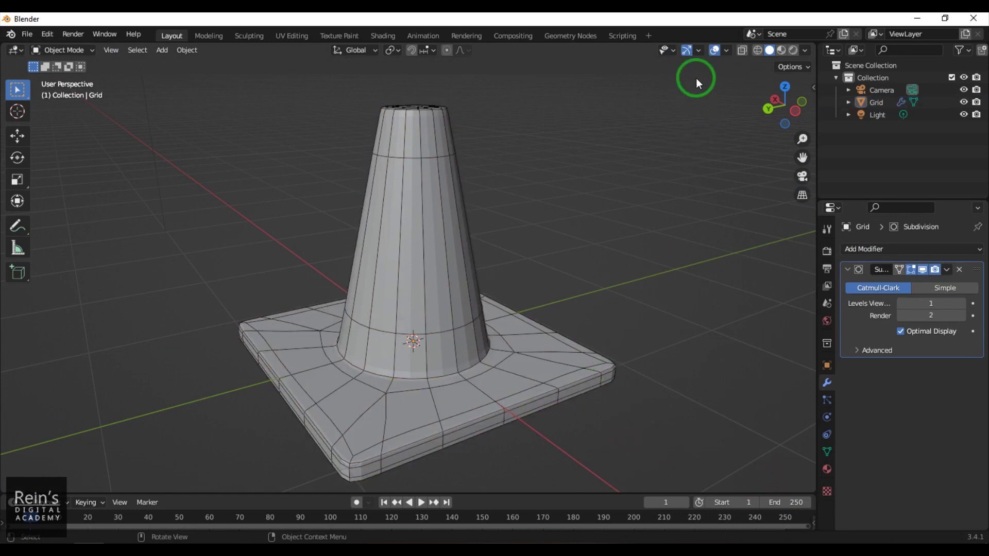
Hide the wireframe overlay and set the modifier's viewport level to 3
{"action": "left_click", "coordinate": [725, 52]}
{"action": "left_click", "coordinate": [650, 259]}
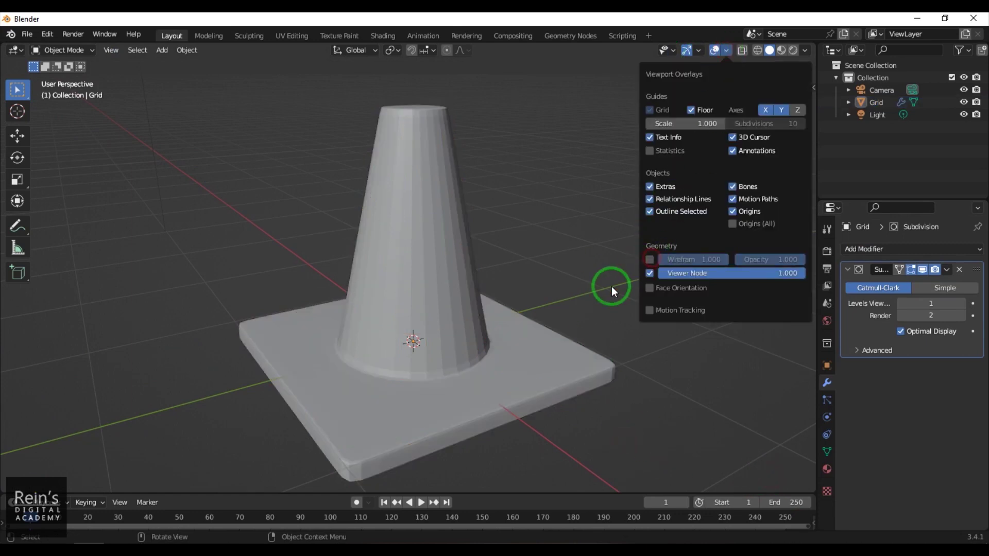
{"action": "left_click", "coordinate": [932, 304]}
{"action": "key", "text": "Return"}
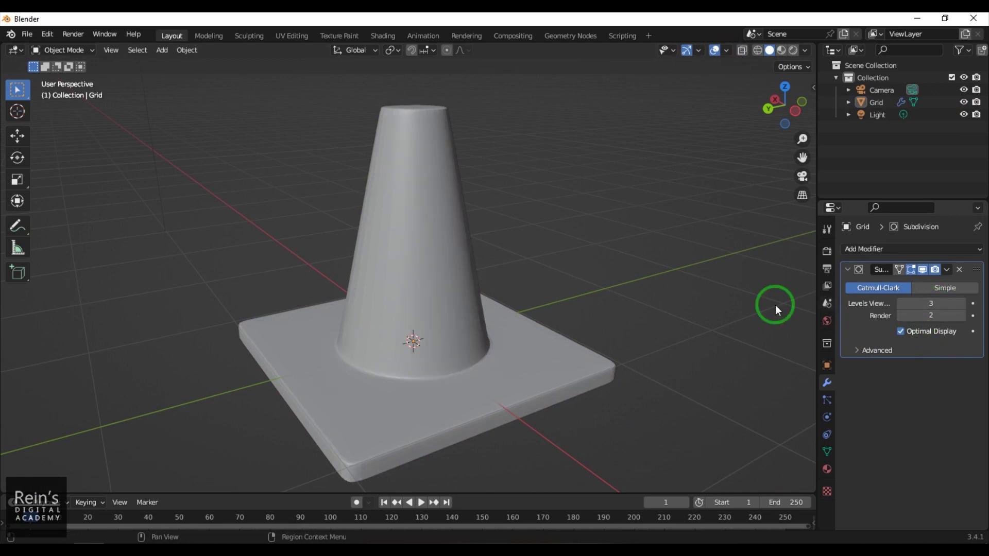
{"action": "middle_click_drag", "start_coordinate": [597, 328], "coordinate": [559, 385]}
{"action": "scroll", "coordinate": [560, 385], "scroll_direction": "up", "scroll_amount": 3}
{"action": "scroll", "coordinate": [558, 383], "scroll_direction": "up", "scroll_amount": 1}
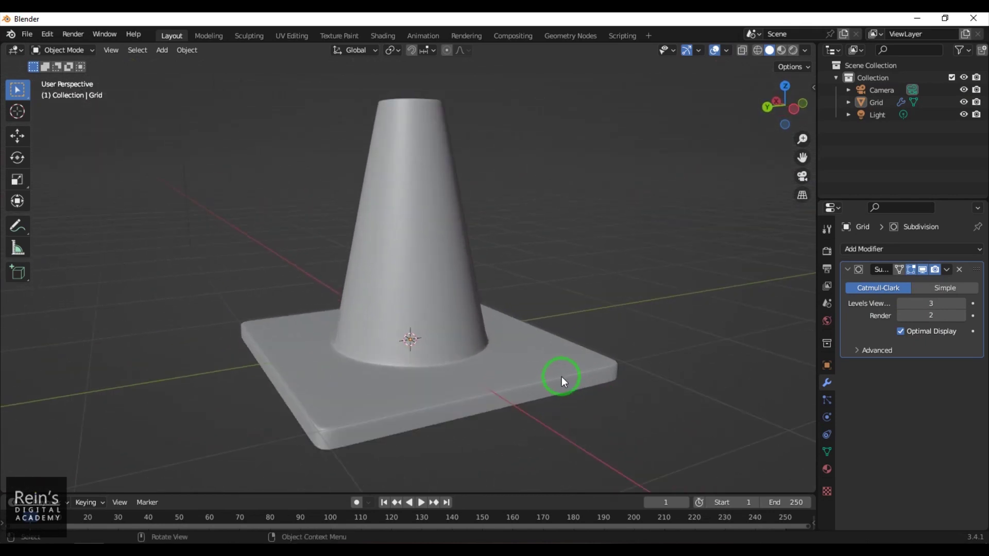
{"action": "mouse_move", "coordinate": [626, 278]}
{"action": "middle_mouse_down"}
{"action": "mouse_move", "coordinate": [641, 287]}
{"action": "mouse_move", "coordinate": [684, 280]}
{"action": "mouse_move", "coordinate": [541, 293]}
{"action": "mouse_move", "coordinate": [607, 282]}
{"action": "middle_mouse_up"}
{"action": "middle_click_drag", "start_coordinate": [663, 328], "coordinate": [648, 363]}
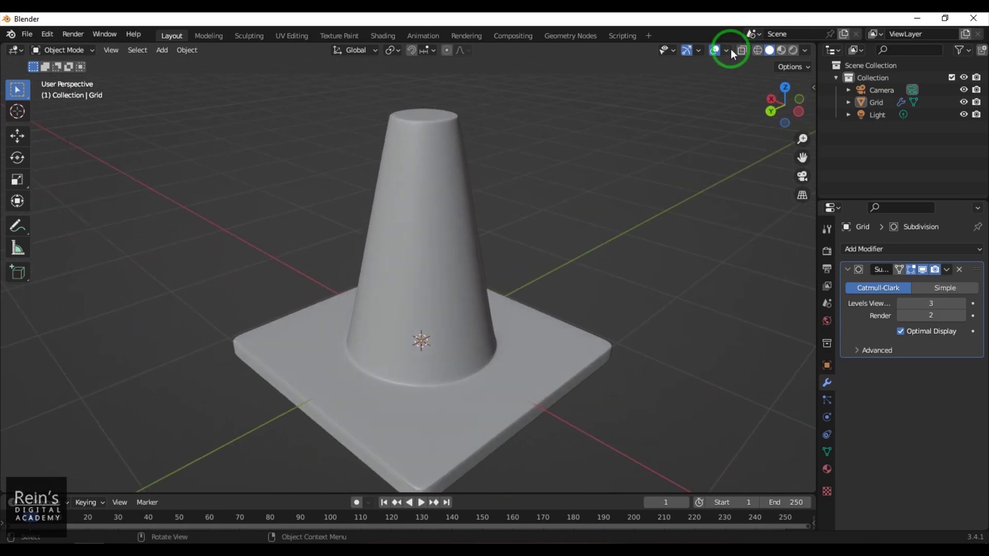
Turn the wireframe overlay back on and apply the Subdivision Surface modifier
{"action": "left_click", "coordinate": [727, 49]}
{"action": "left_click", "coordinate": [649, 257]}
{"action": "middle_click_drag", "start_coordinate": [593, 175], "coordinate": [724, 282]}
{"action": "left_click", "coordinate": [948, 269]}
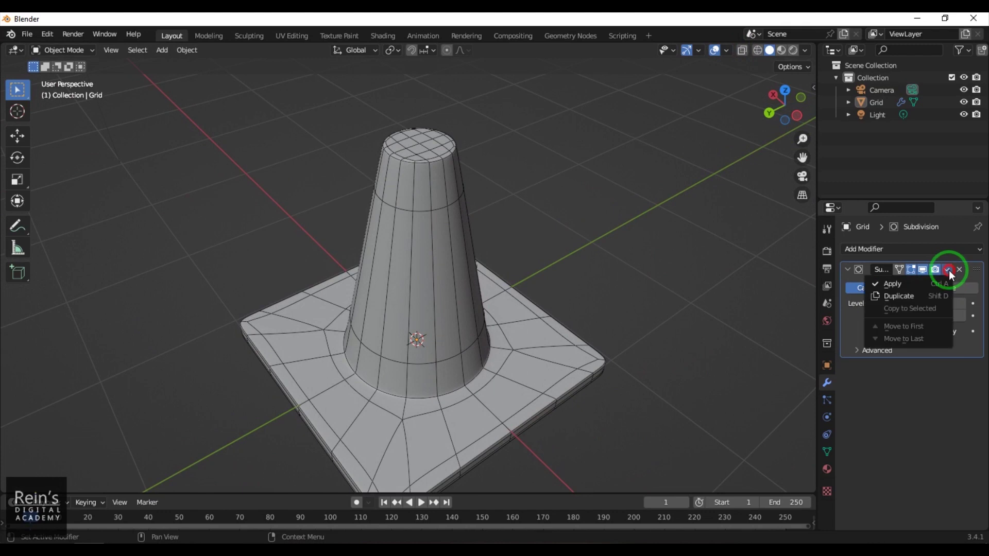
{"action": "left_click", "coordinate": [898, 286]}
{"action": "mouse_move", "coordinate": [577, 307]}
{"action": "middle_mouse_down"}
{"action": "mouse_move", "coordinate": [693, 266]}
{"action": "mouse_move", "coordinate": [673, 258]}
{"action": "mouse_move", "coordinate": [570, 284]}
{"action": "mouse_move", "coordinate": [573, 326]}
{"action": "mouse_move", "coordinate": [586, 290]}
{"action": "middle_mouse_up"}
{"action": "scroll", "coordinate": [586, 289], "scroll_direction": "up", "scroll_amount": 4}
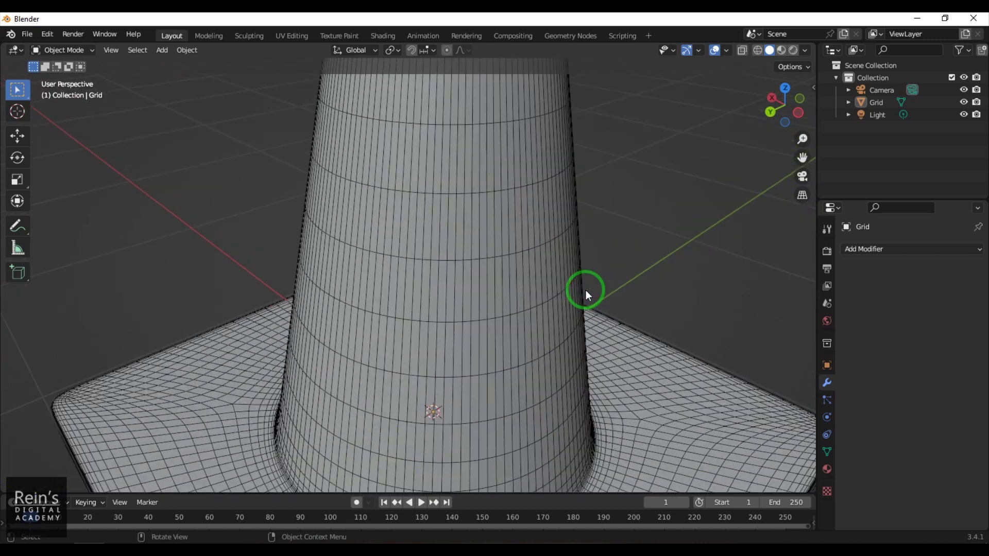
{"action": "scroll", "coordinate": [586, 291], "scroll_direction": "down", "scroll_amount": 2}
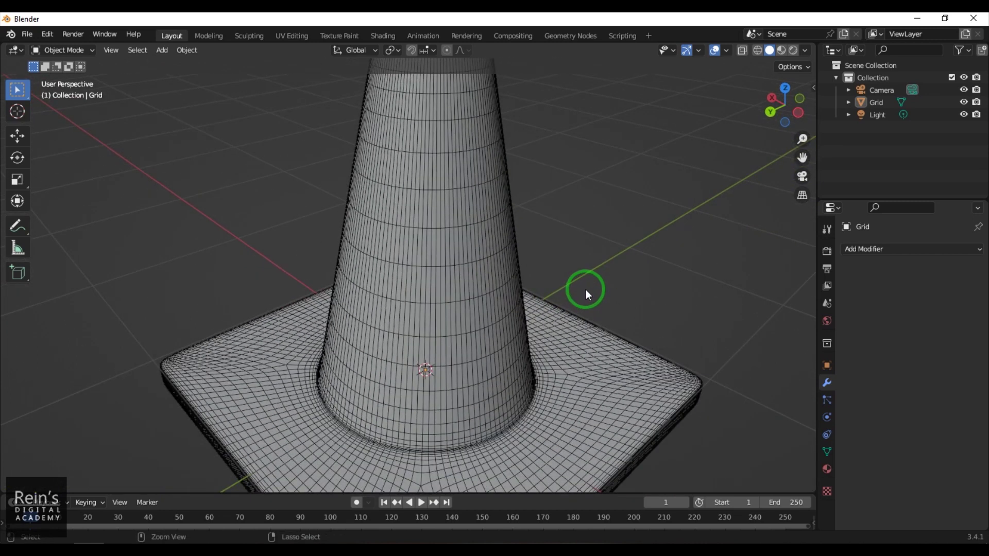